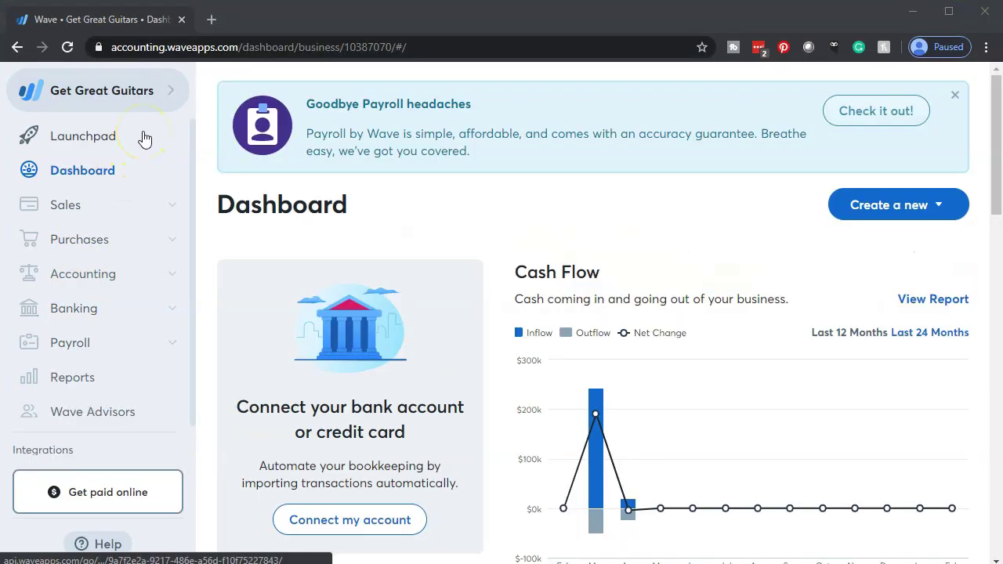
# Open the Balance Sheet report and duplicate it in a second browser tab.
pyautogui.click(125, 382)
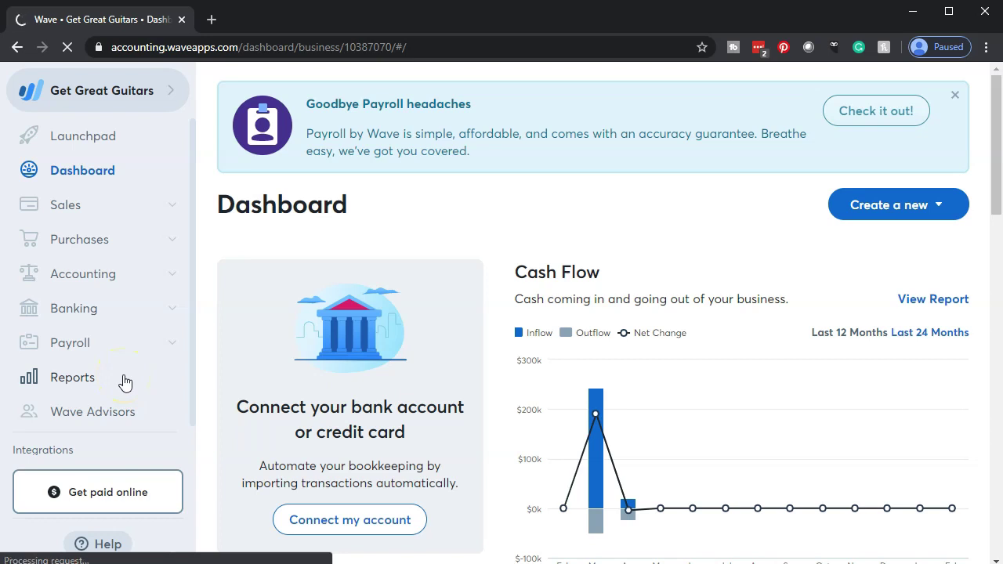
pyautogui.click(107, 380)
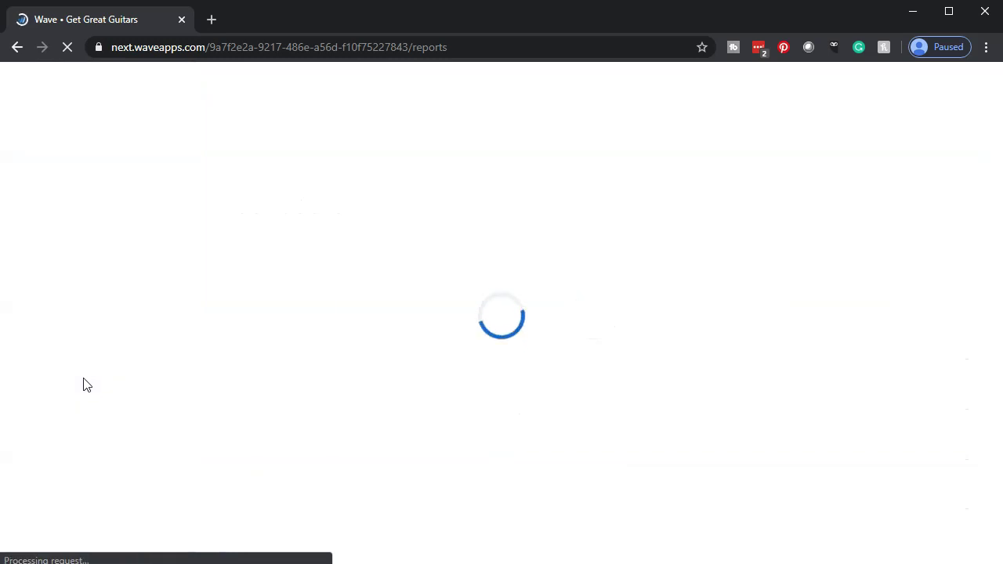
pyautogui.click(83, 389)
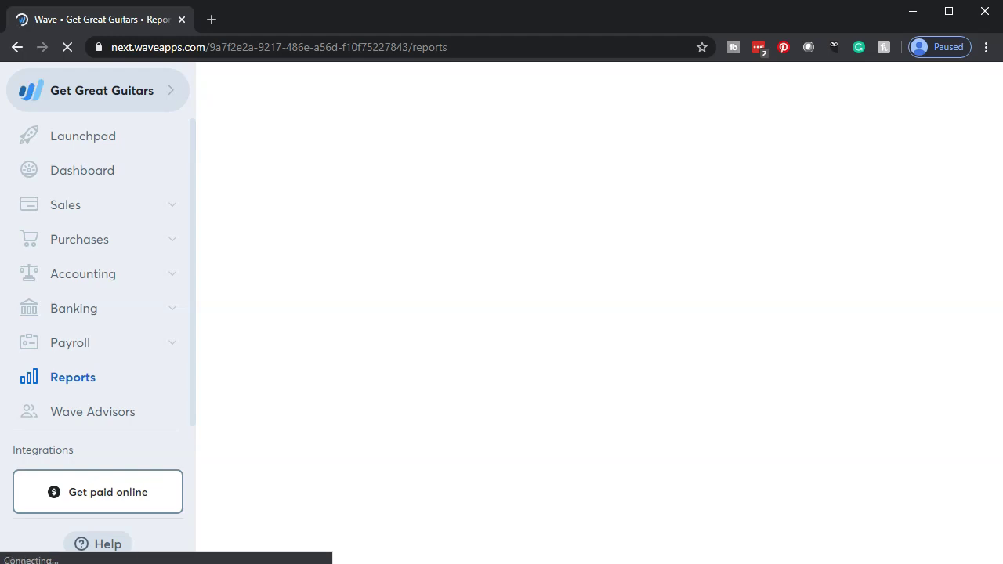
pyautogui.click(639, 272)
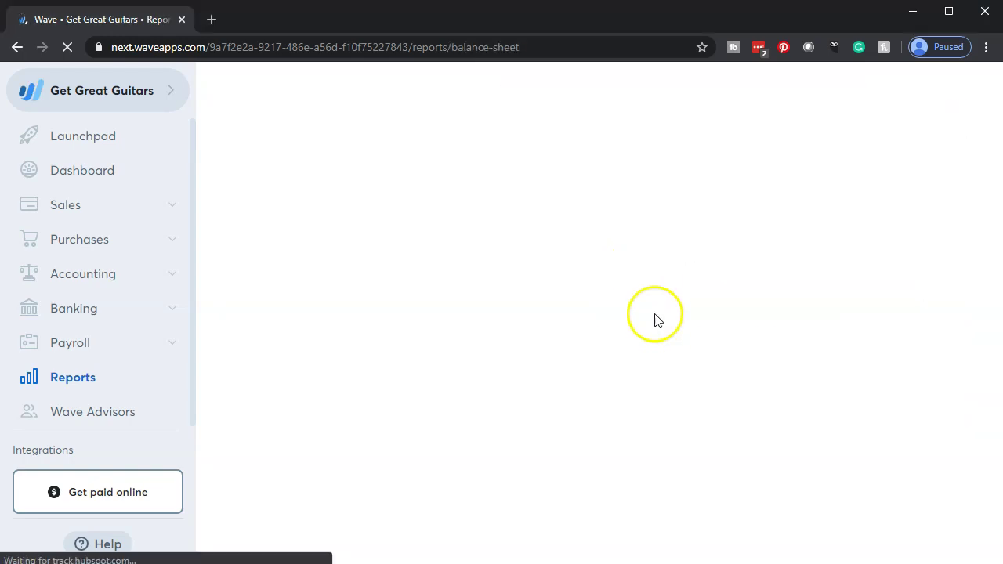
pyautogui.rightClick(126, 19)
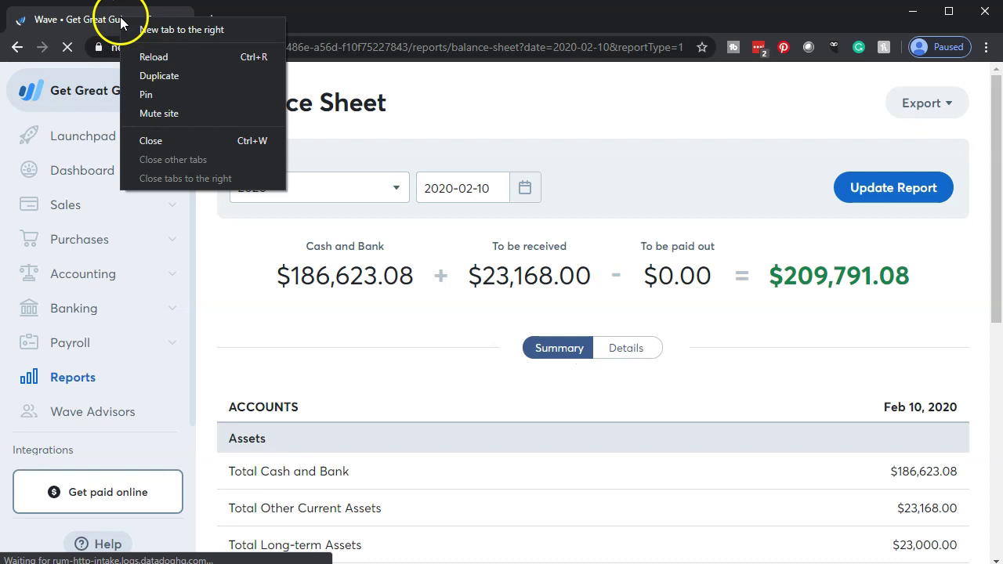
pyautogui.click(157, 78)
# Open the Profit & Loss (Income Statement) report in the original browser tab and duplicate that tab.
pyautogui.click(126, 22)
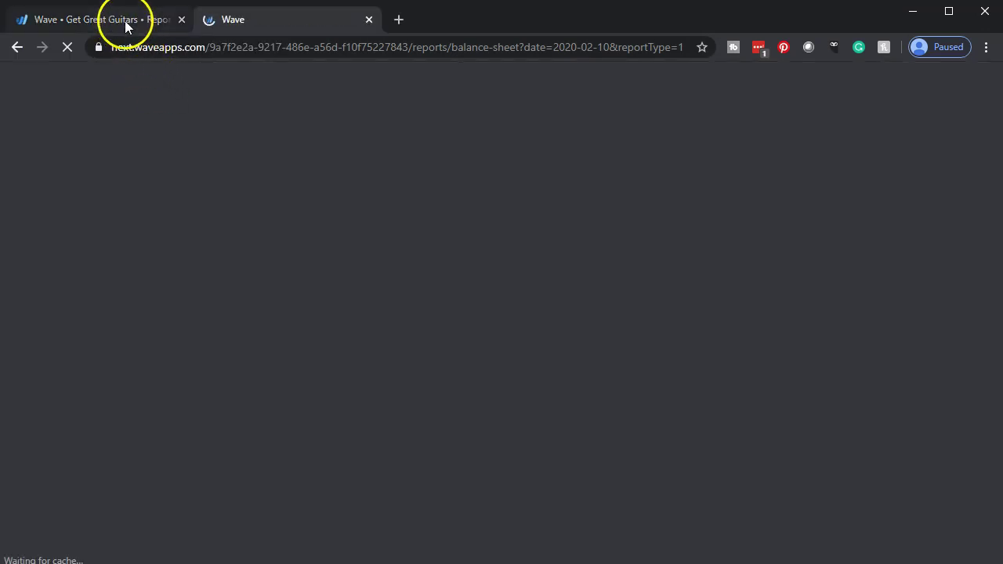
pyautogui.click(87, 379)
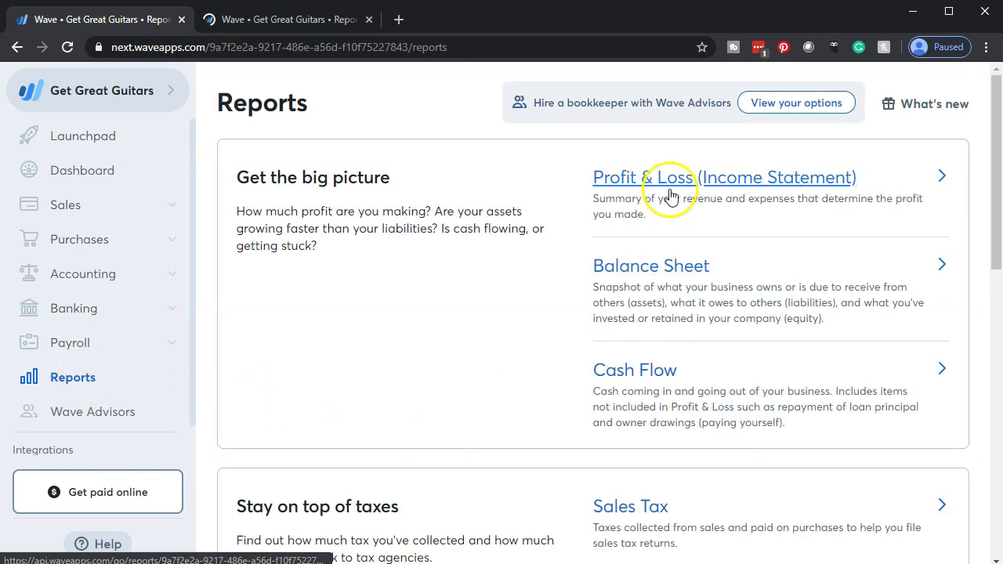
pyautogui.click(666, 192)
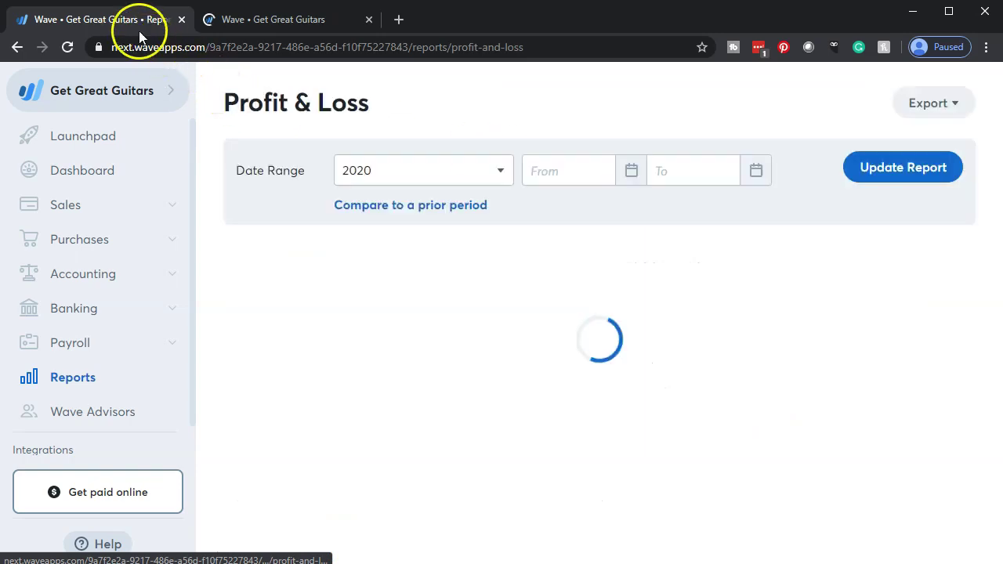
pyautogui.rightClick(131, 22)
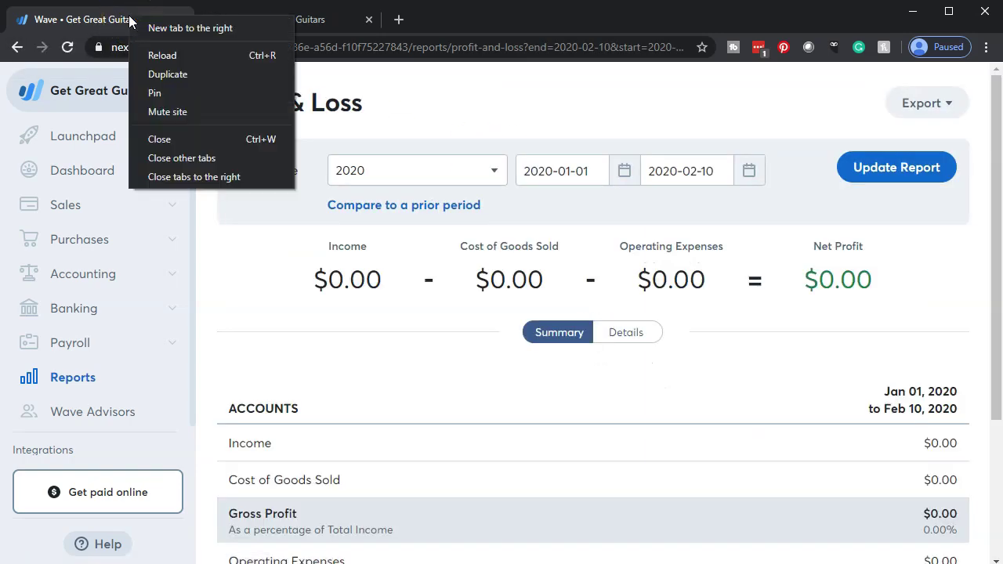
pyautogui.click(165, 74)
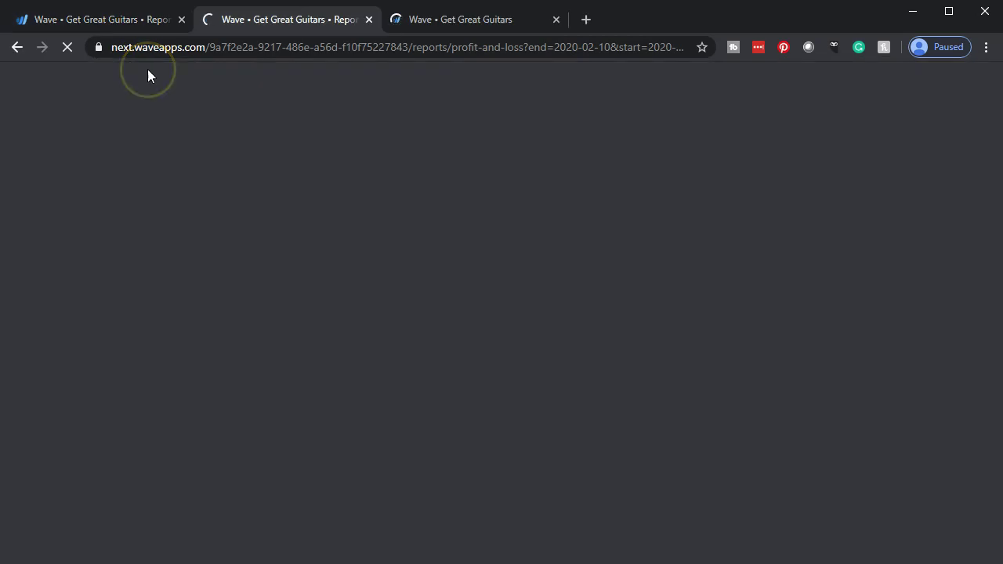
# Update the Balance Sheet to calendar year 2019 and show its account details.
pyautogui.click(438, 25)
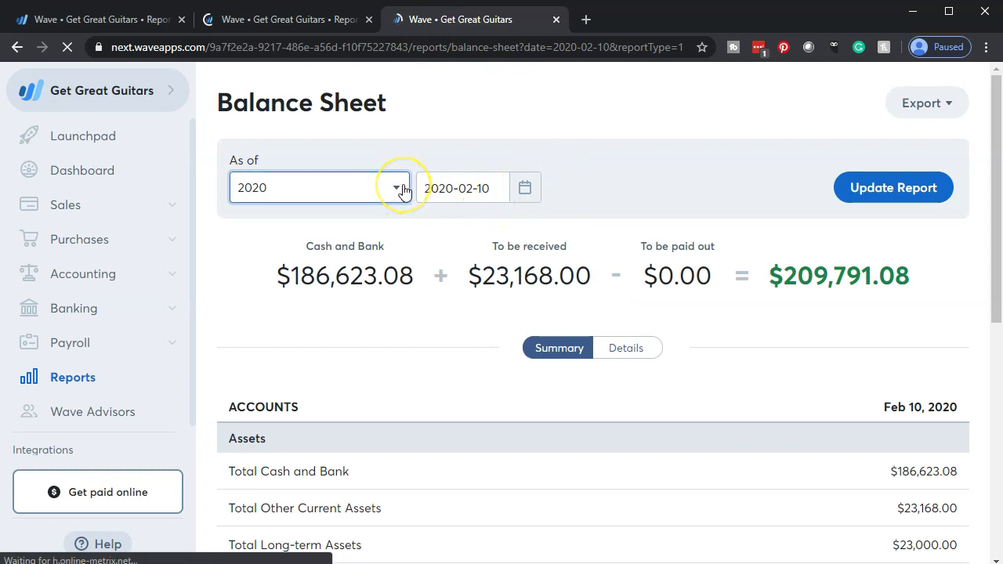
pyautogui.click(398, 189)
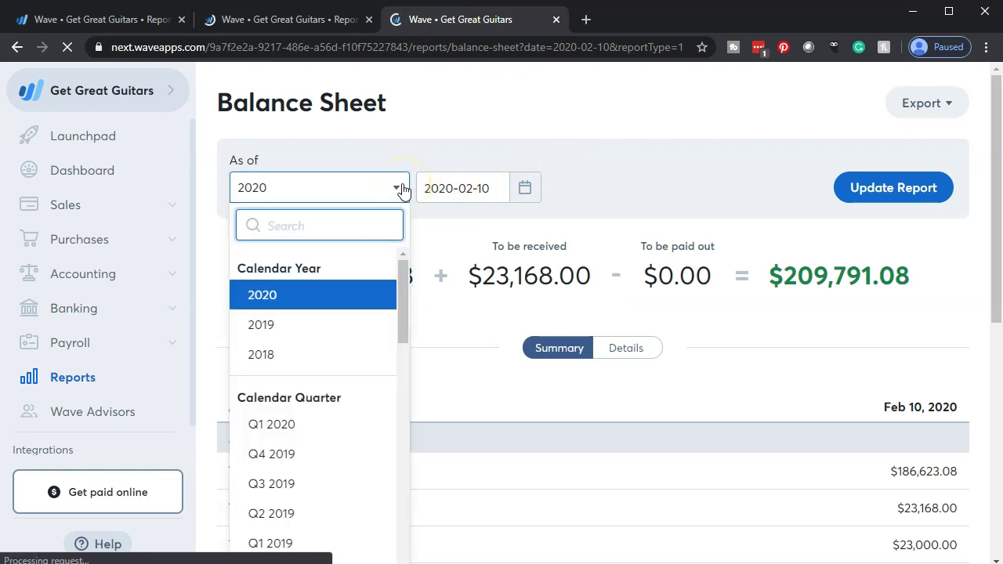
pyautogui.click(265, 326)
pyautogui.click(857, 188)
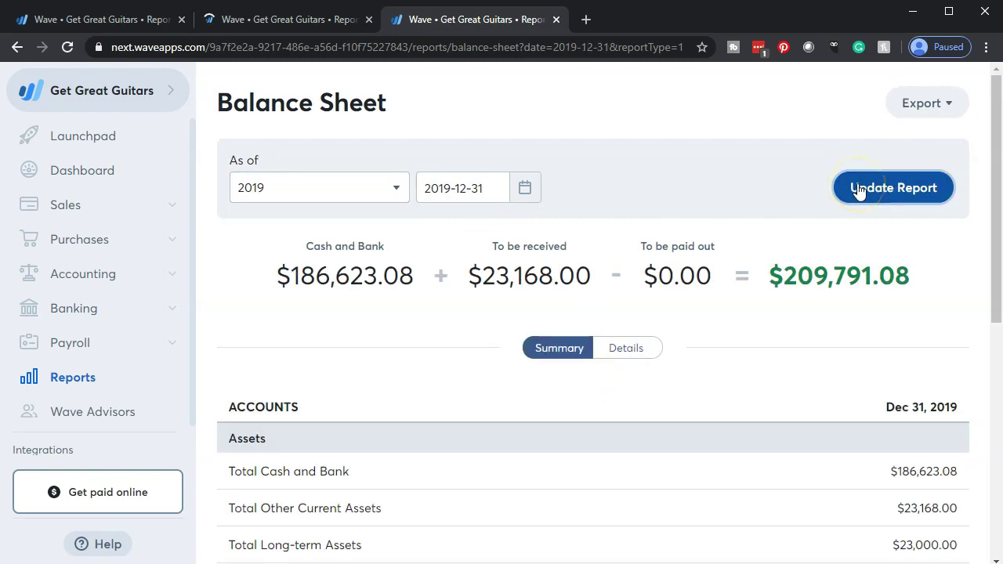
pyautogui.scroll(-6, 775, 227)
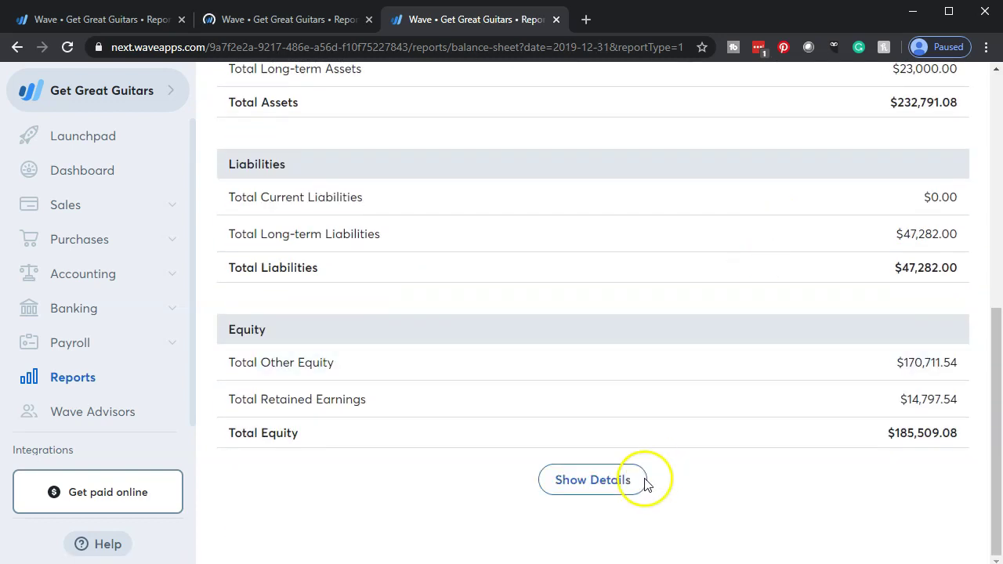
pyautogui.click(609, 480)
pyautogui.scroll(4, 608, 488)
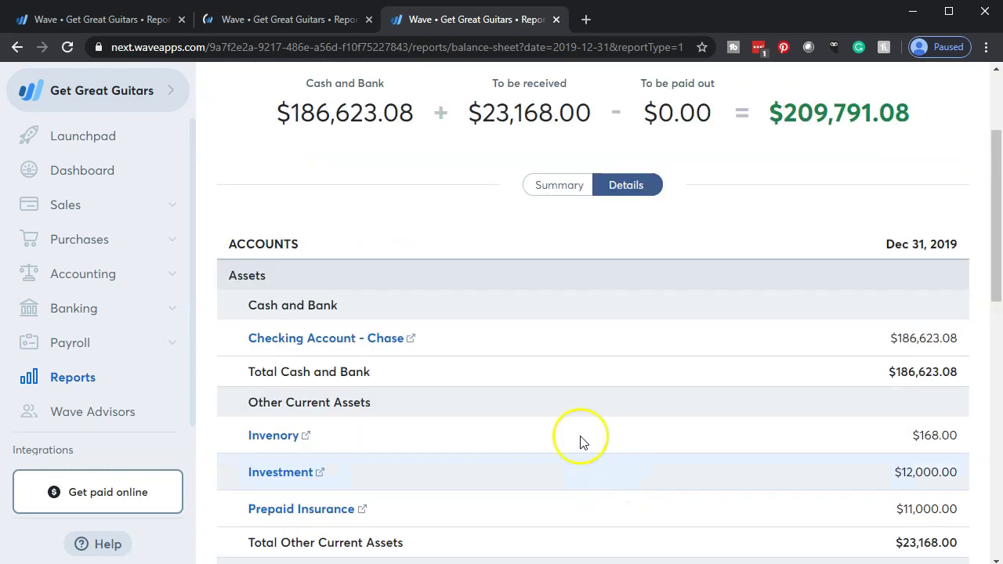
# Update the duplicated Profit & Loss report to calendar year 2019 and show its account details.
pyautogui.click(325, 21)
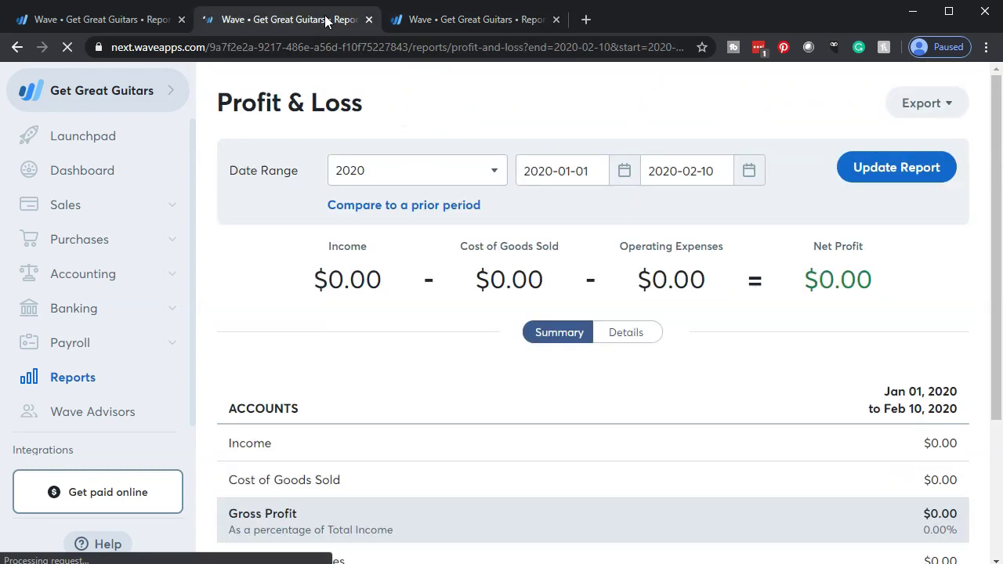
pyautogui.click(499, 174)
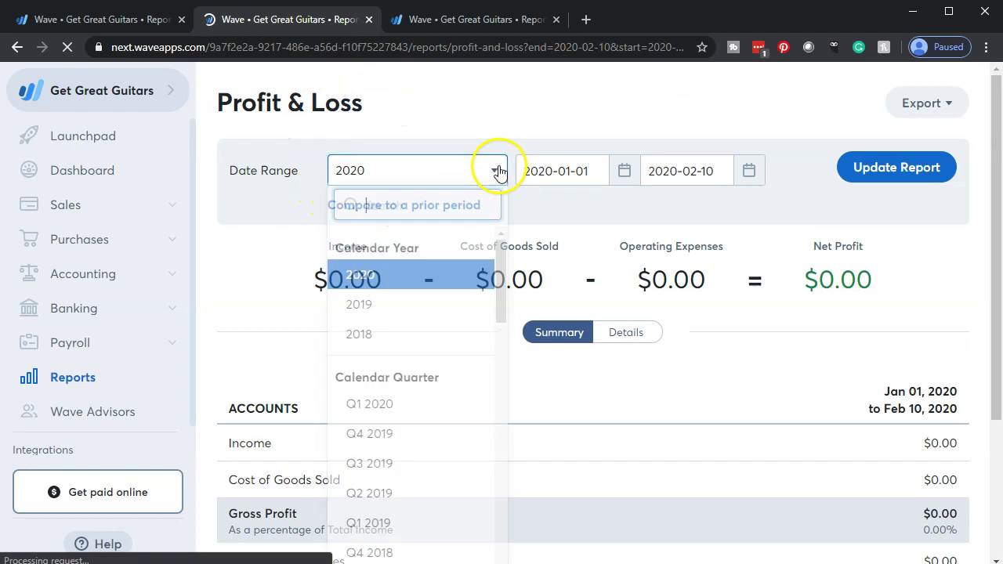
pyautogui.click(369, 310)
pyautogui.click(897, 169)
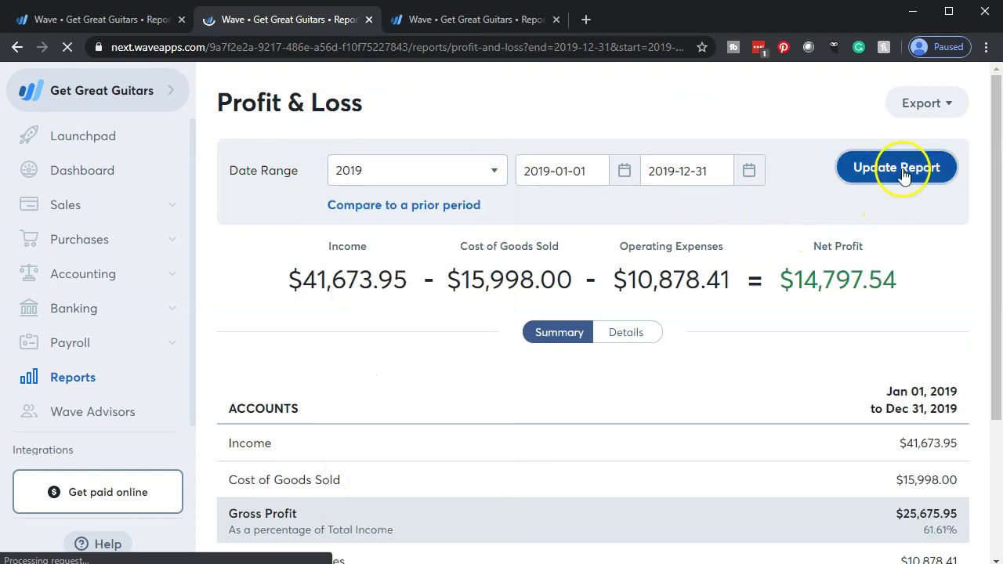
pyautogui.scroll(-3, 807, 210)
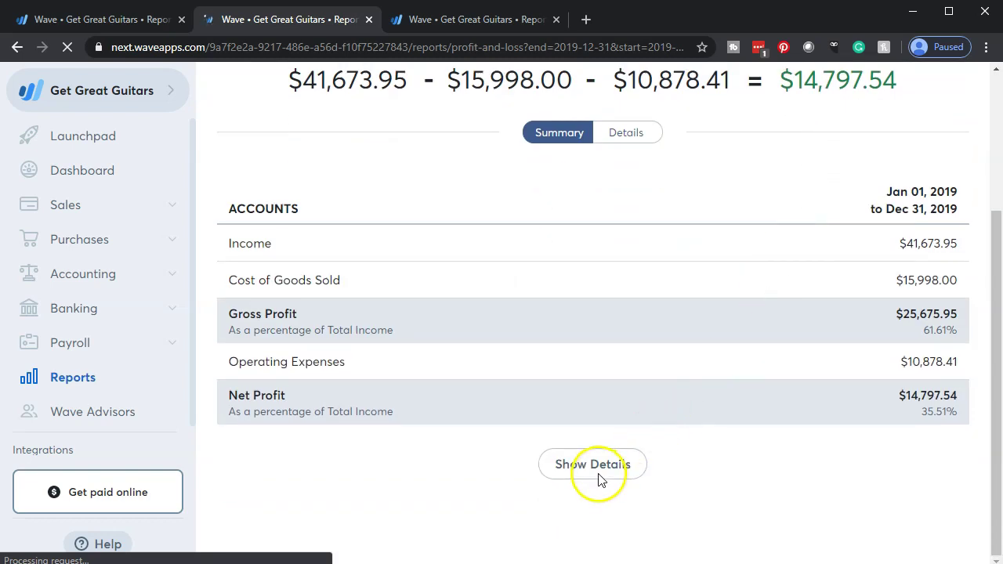
pyautogui.click(599, 478)
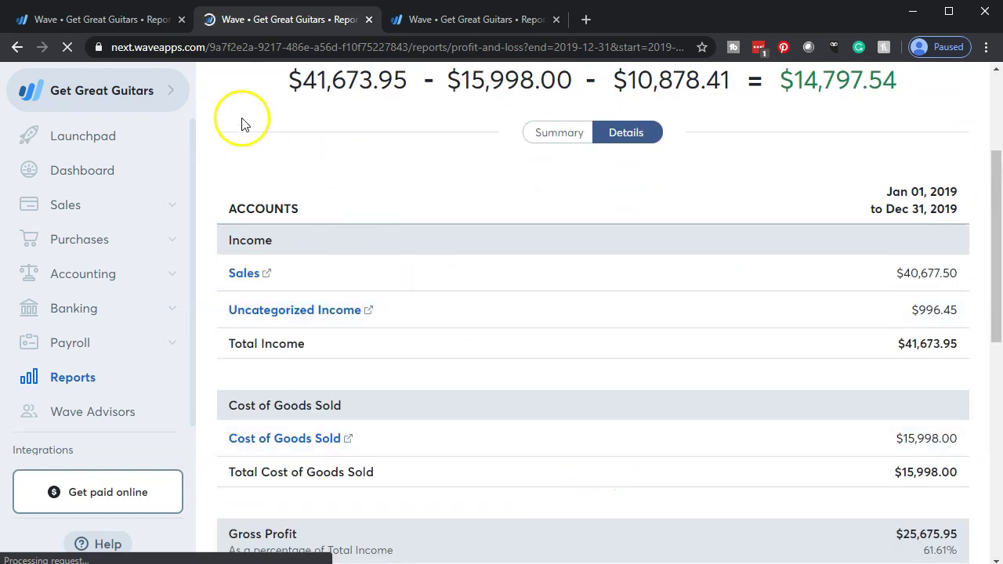
# In the original browser tab, open the accounting transactions and filter them to the Uncategorized category.
pyautogui.click(104, 22)
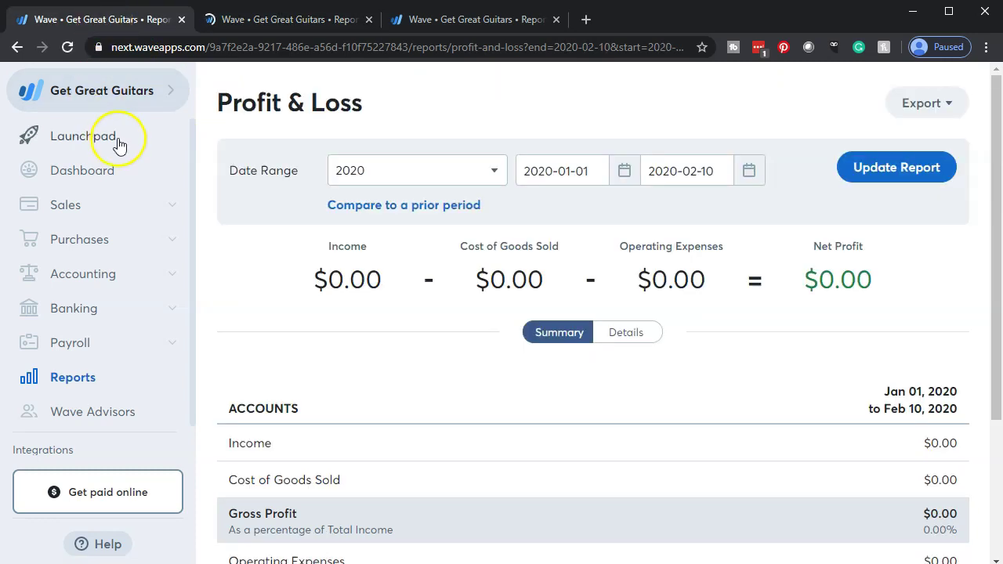
pyautogui.click(86, 276)
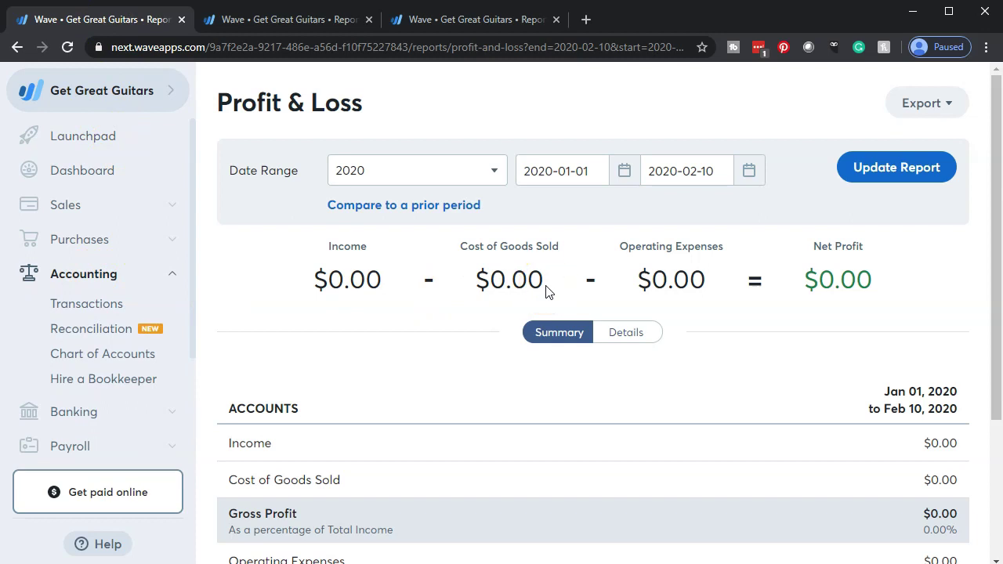
pyautogui.click(77, 304)
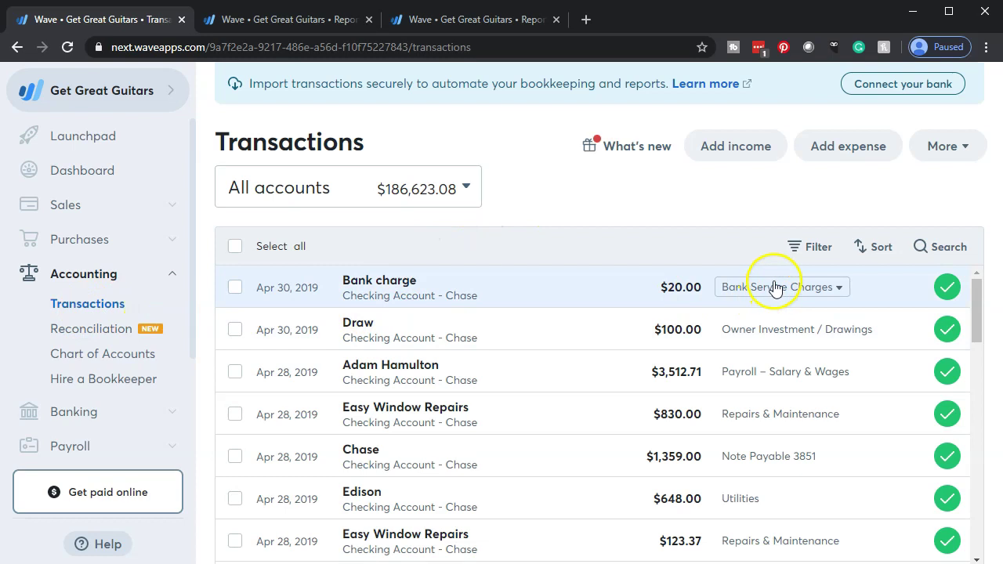
pyautogui.click(805, 248)
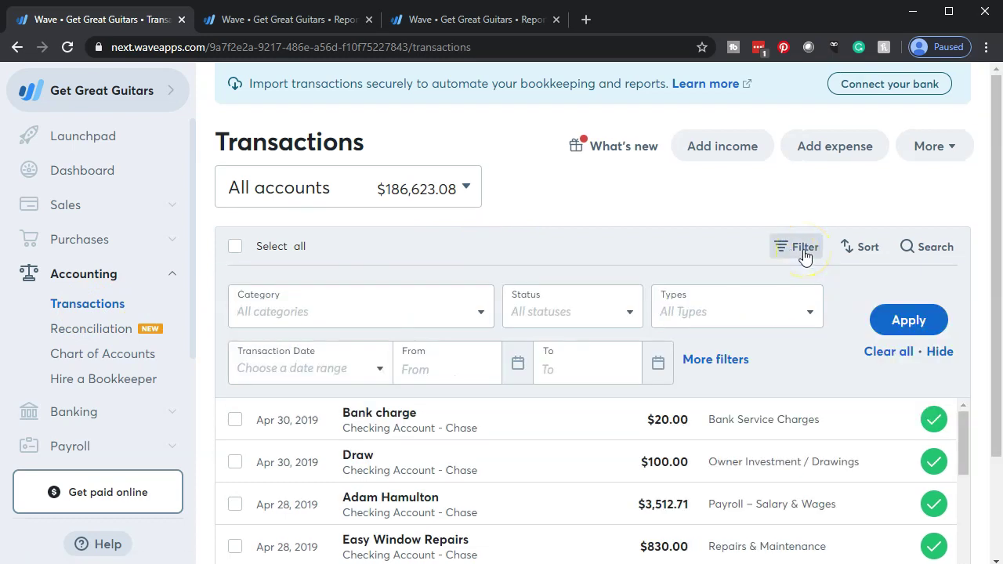
pyautogui.click(481, 318)
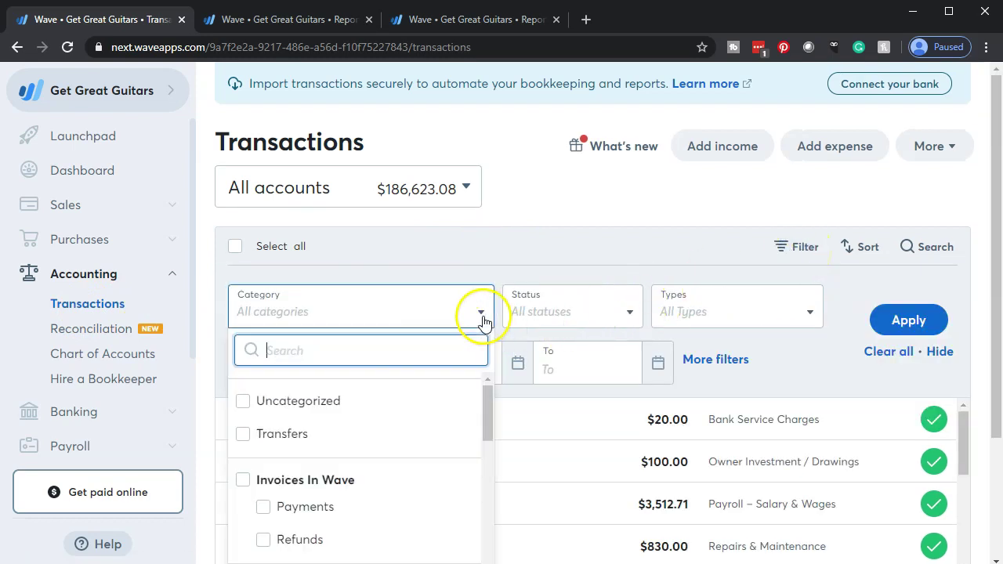
pyautogui.click(314, 407)
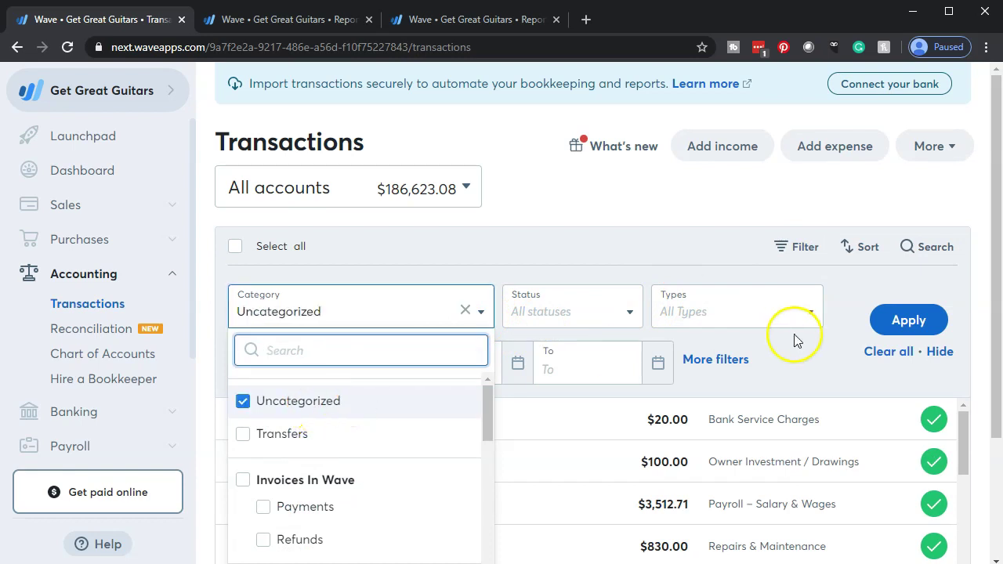
pyautogui.click(921, 323)
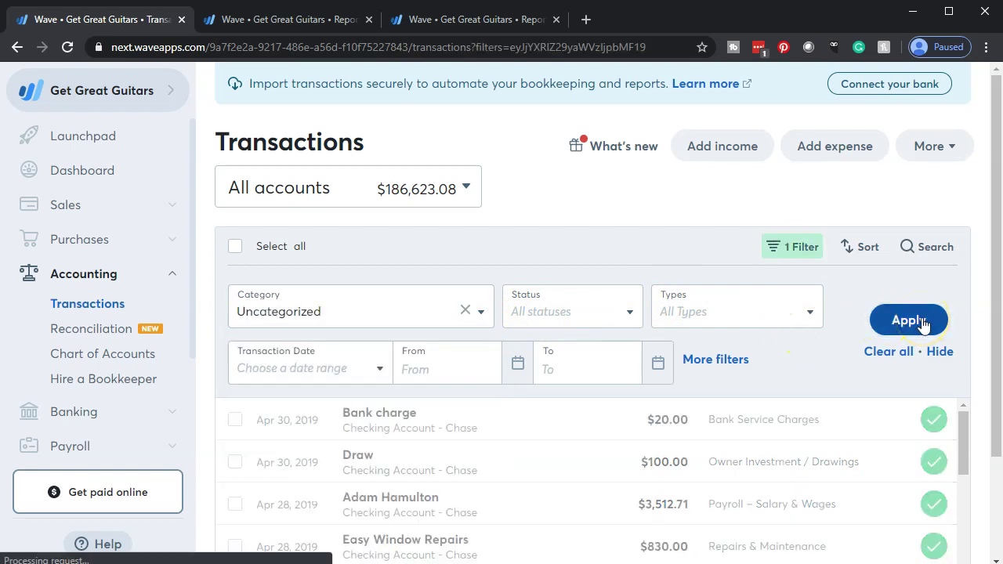
pyautogui.scroll(-1, 923, 325)
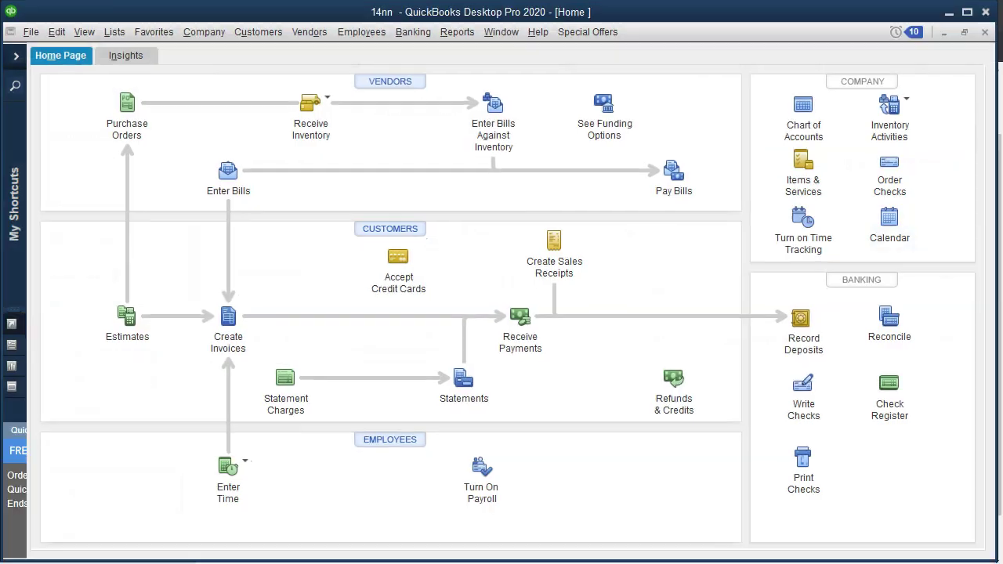
# Examine the customer payment and deposit workflow on the QuickBooks Desktop home page, and return to Wave.
pyautogui.click(695, 446)
pyautogui.click(761, 318)
pyautogui.click(751, 315)
pyautogui.click(622, 272)
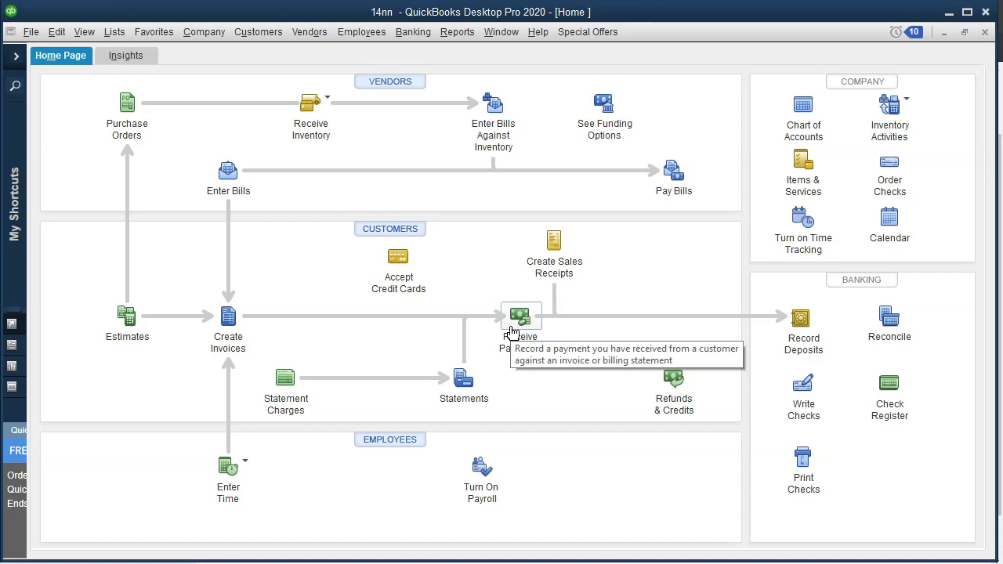
pyautogui.click(947, 12)
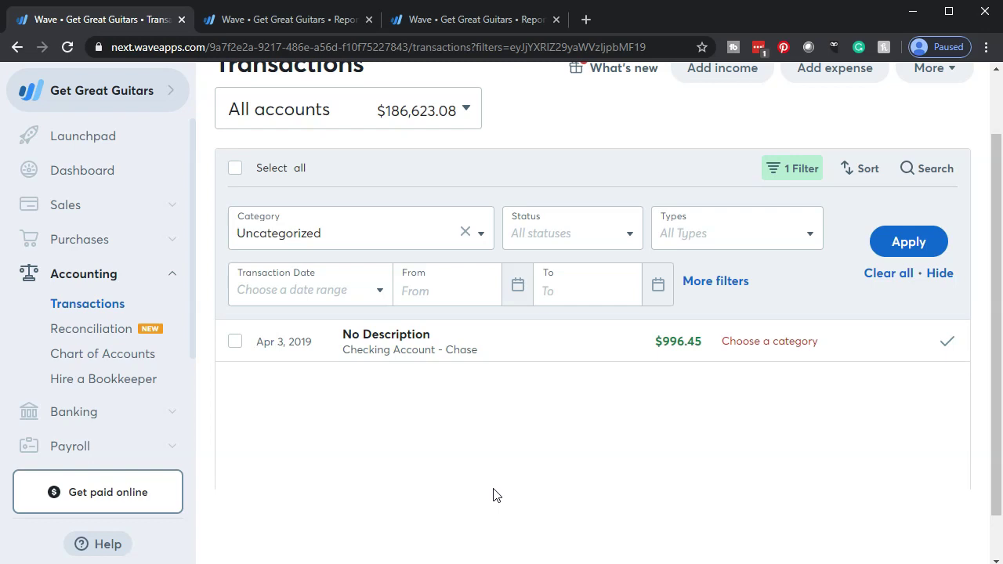
# Duplicate the browser tab with the filtered transactions and open the full Transactions list in the copy.
pyautogui.rightClick(121, 24)
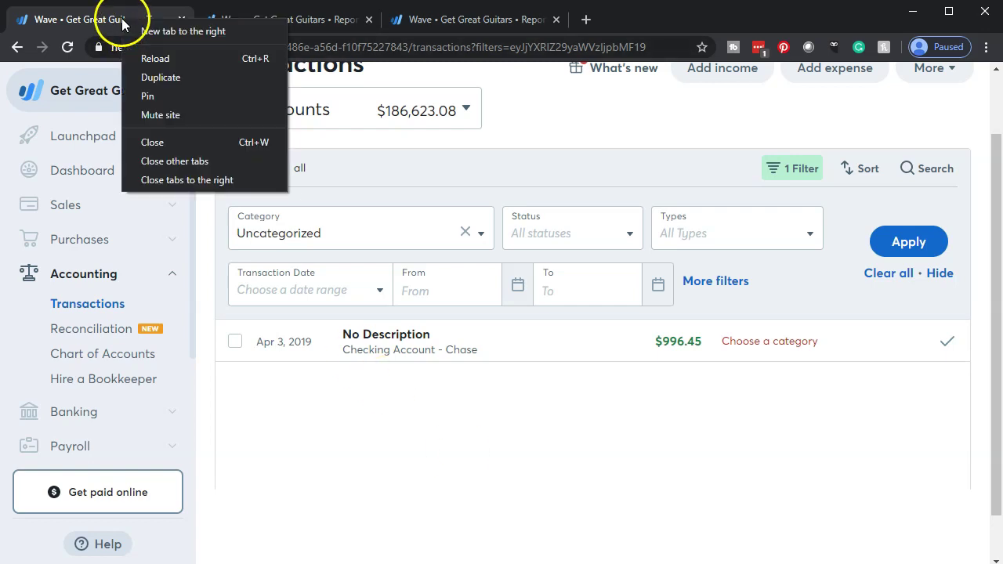
pyautogui.click(154, 77)
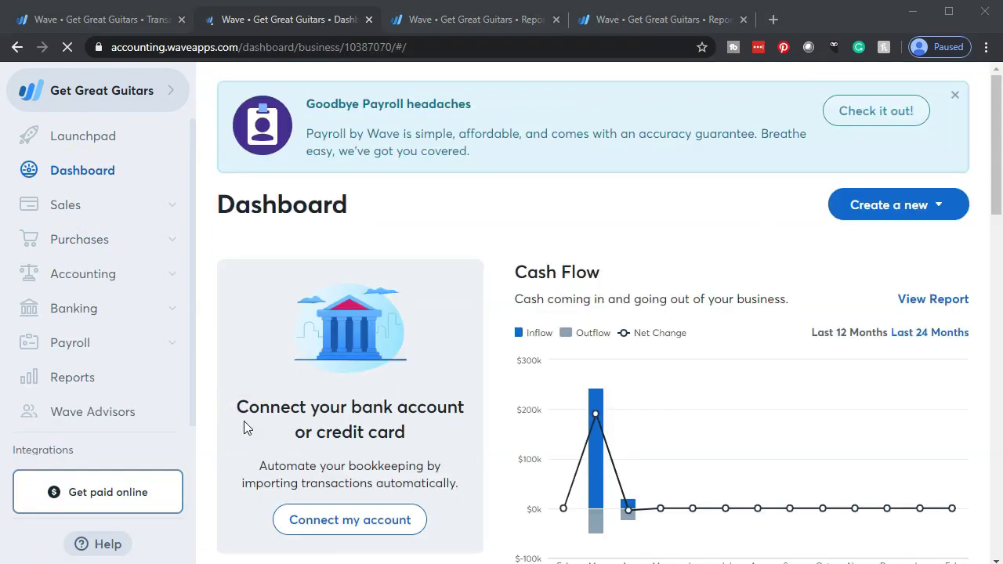
pyautogui.click(80, 275)
pyautogui.click(80, 303)
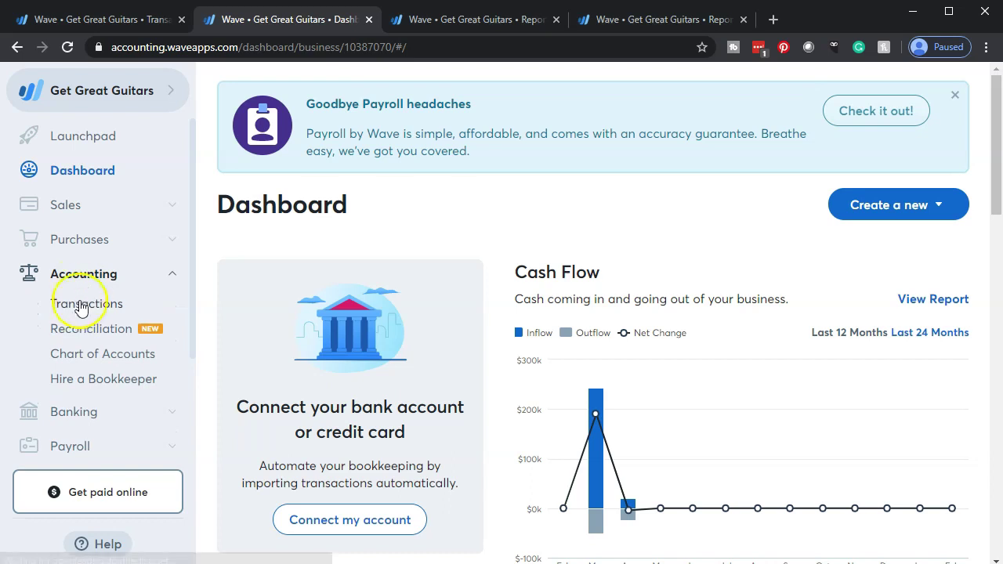
pyautogui.click(80, 303)
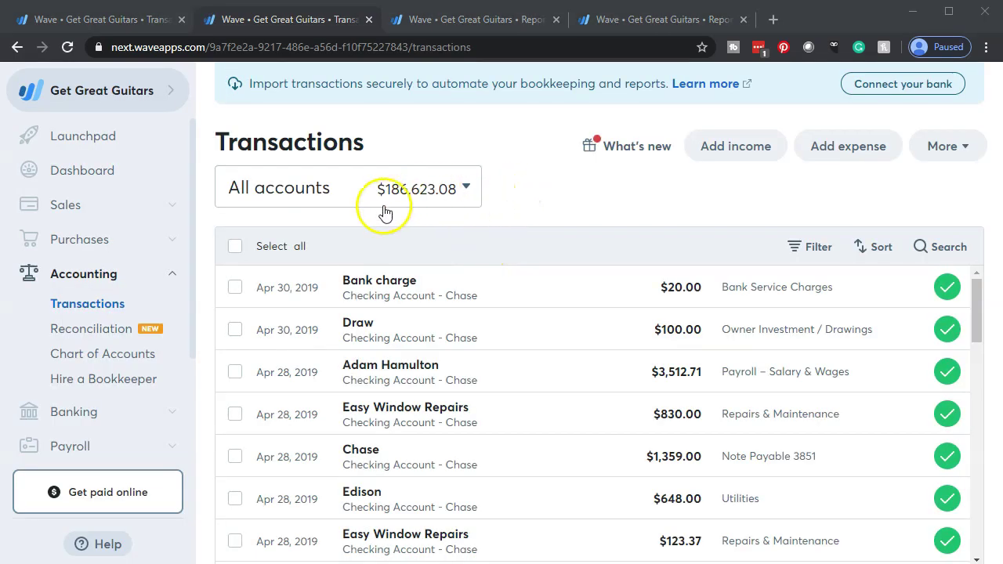
# Show the Cash on Hand account's transactions and add an income entry described as Sale and dated 2019-04-04.
pyautogui.click(460, 192)
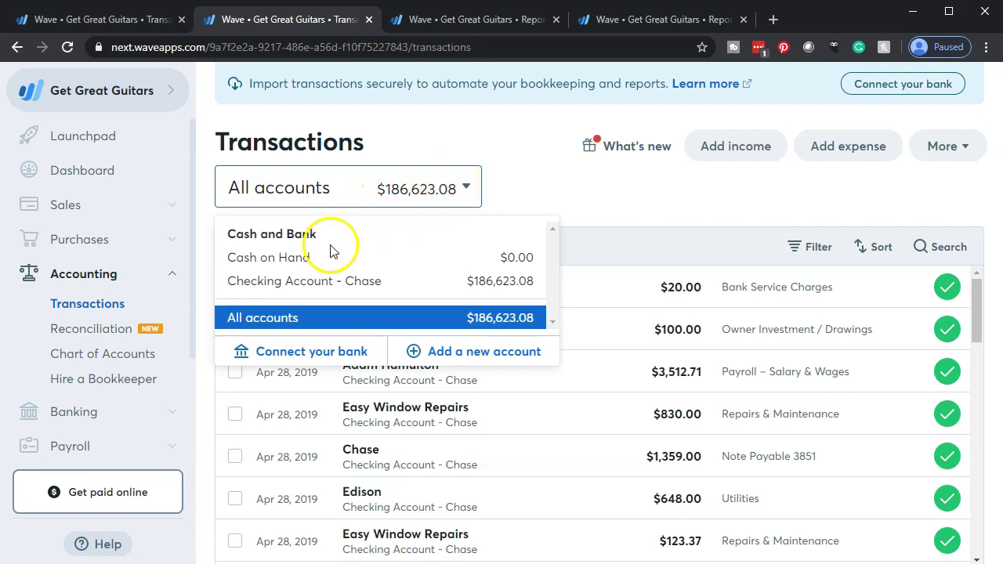
pyautogui.click(284, 259)
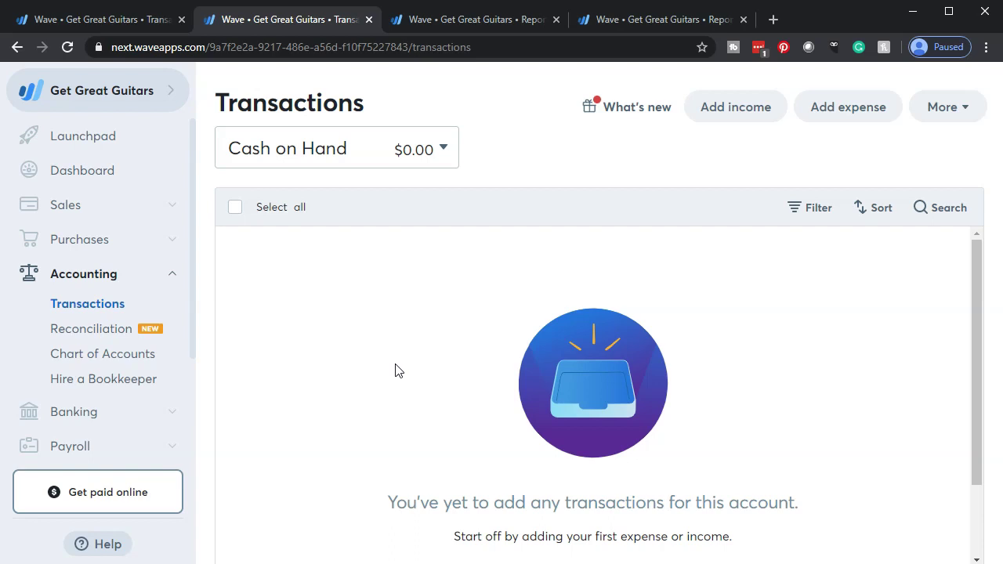
pyautogui.click(732, 116)
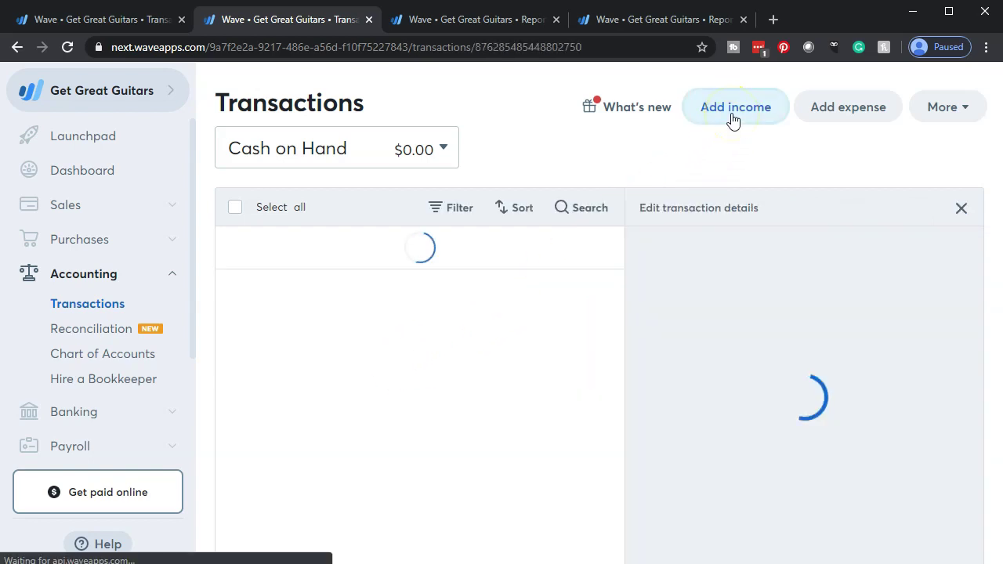
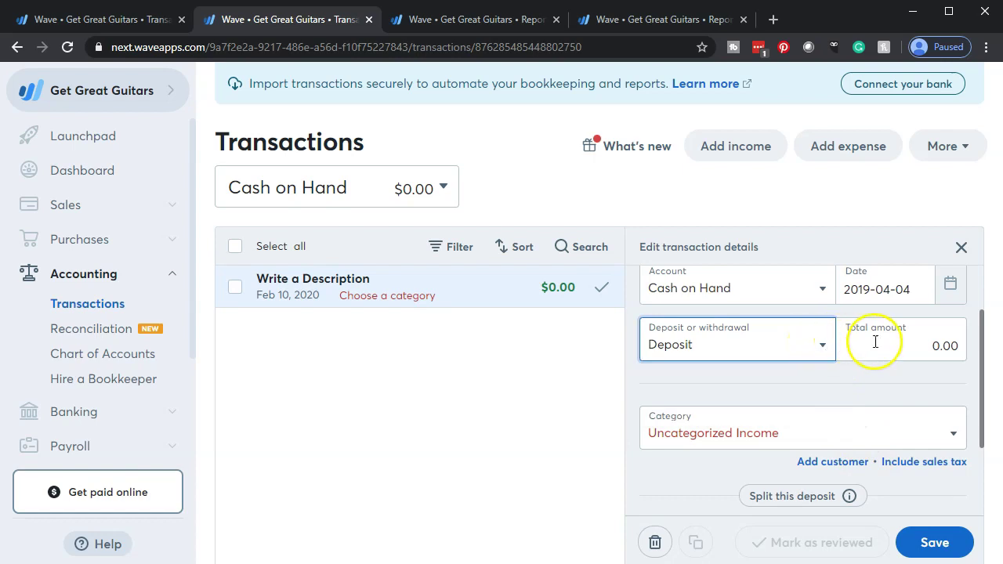
# Set the new deposit's total amount to 200 and its category to Sales, and save the transaction.
pyautogui.click(888, 351)
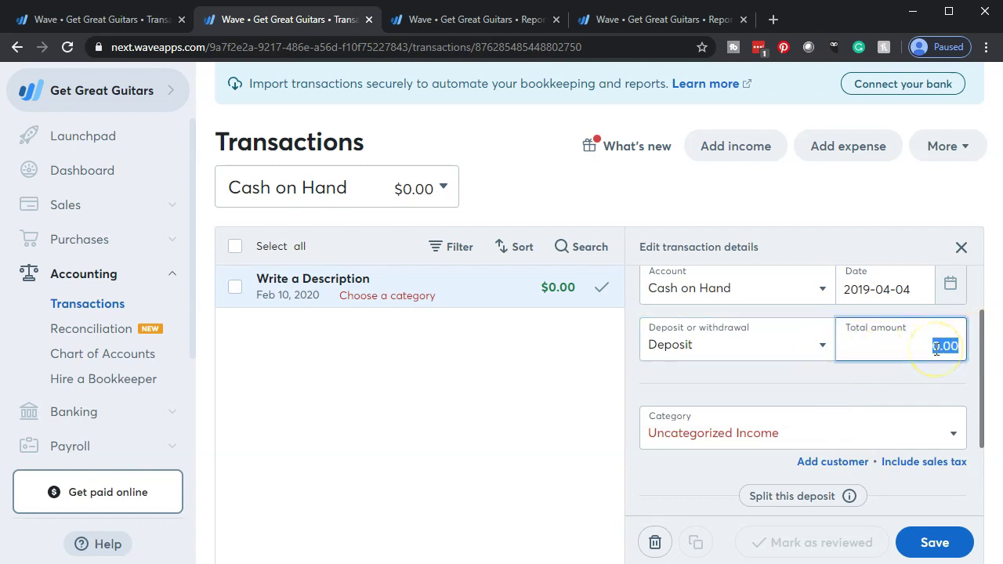
pyautogui.click(955, 437)
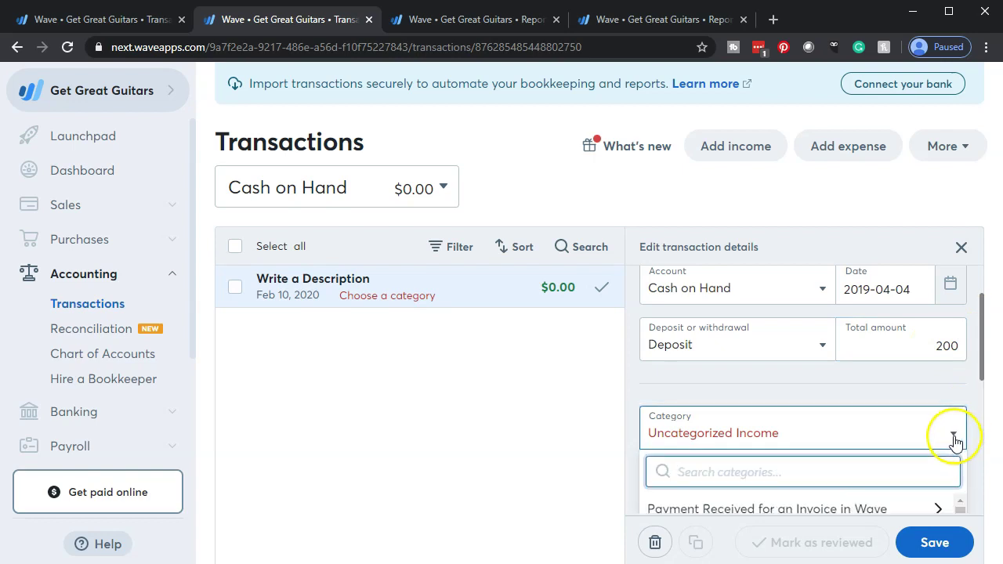
pyautogui.scroll(-4, 914, 431)
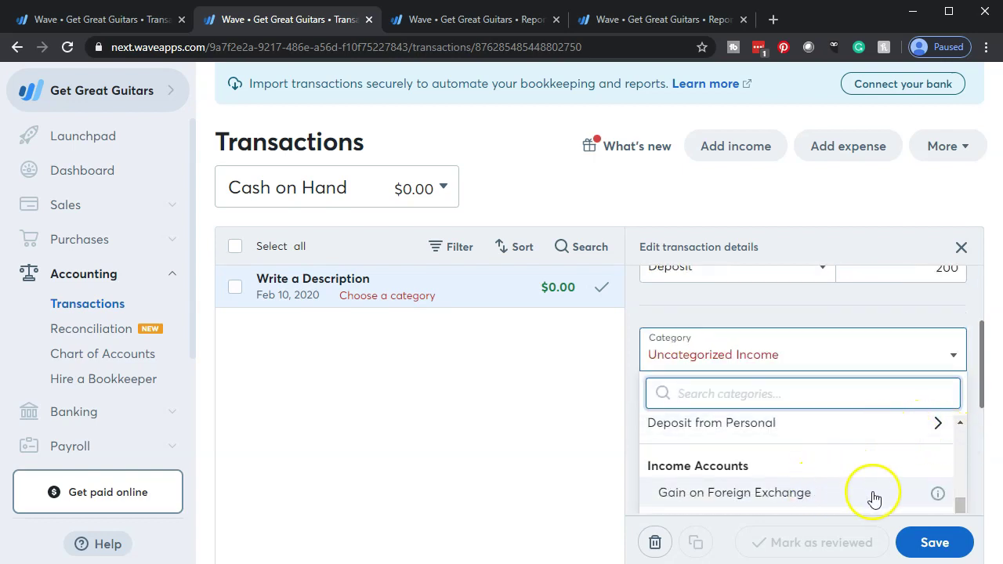
pyautogui.scroll(-3, 871, 500)
pyautogui.scroll(3, 870, 493)
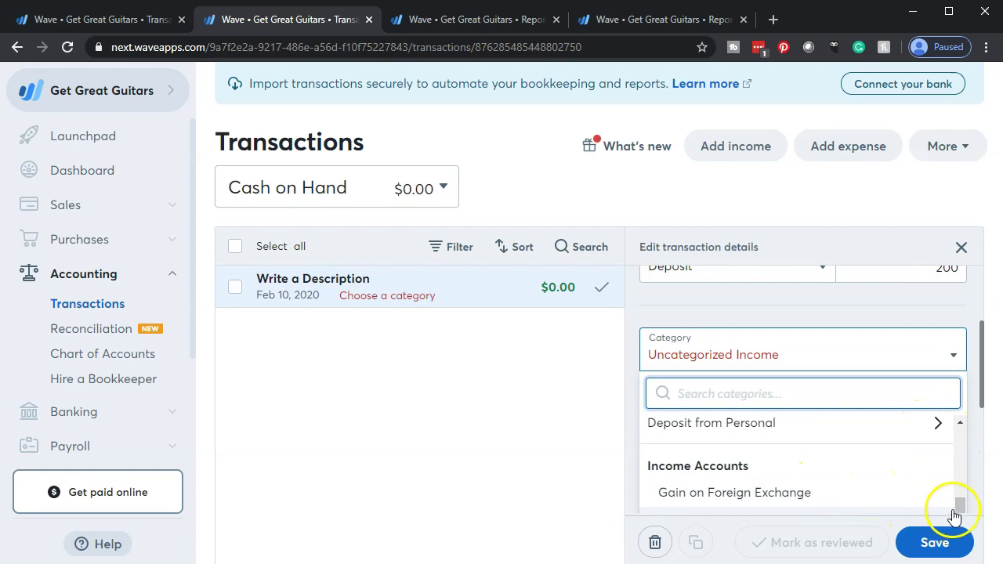
pyautogui.scroll(-3, 929, 475)
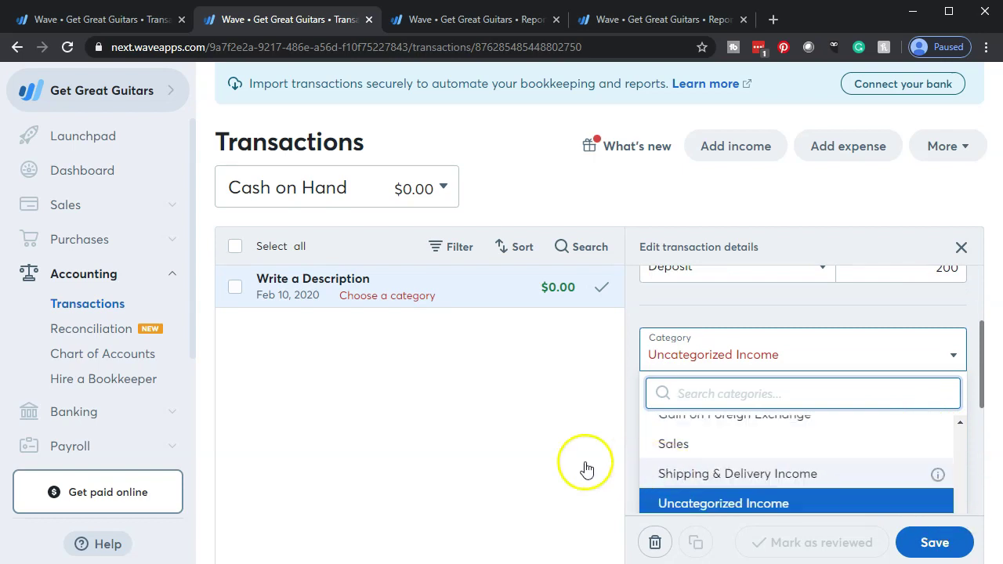
pyautogui.click(676, 445)
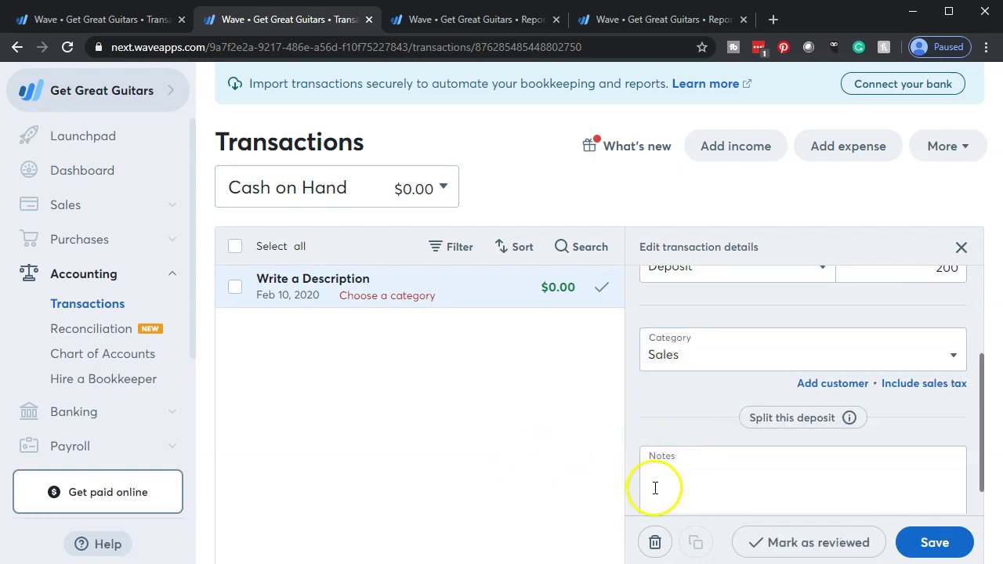
pyautogui.moveTo(840, 401)
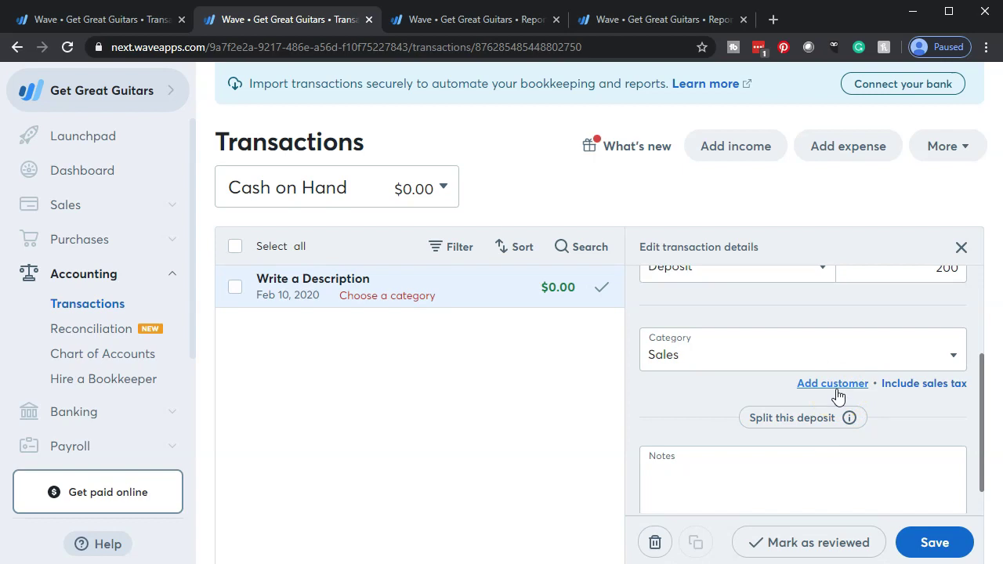
pyautogui.click(932, 547)
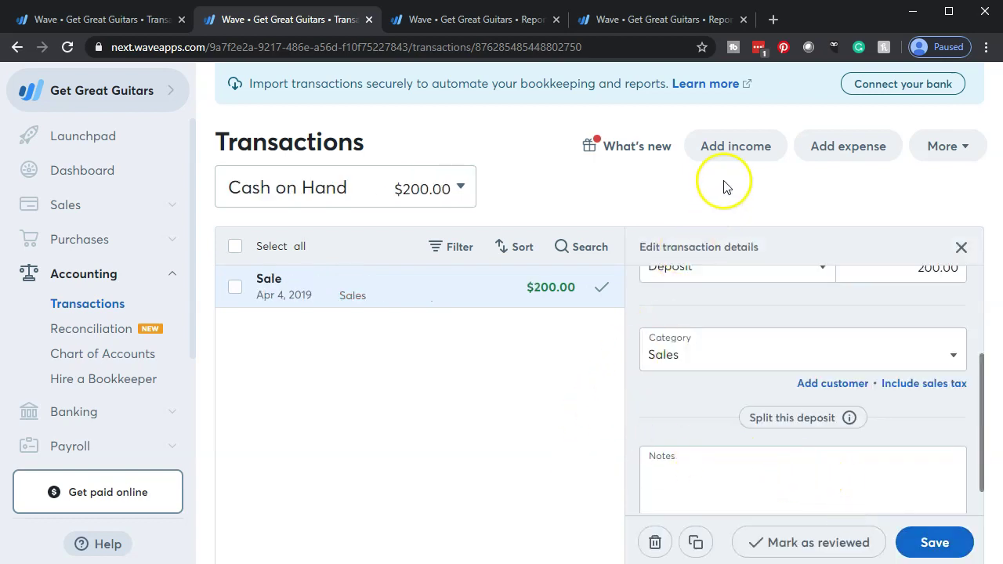
# Add a second income transaction in Cash on Hand, described as Sale and dated 2019-04-04.
pyautogui.click(722, 154)
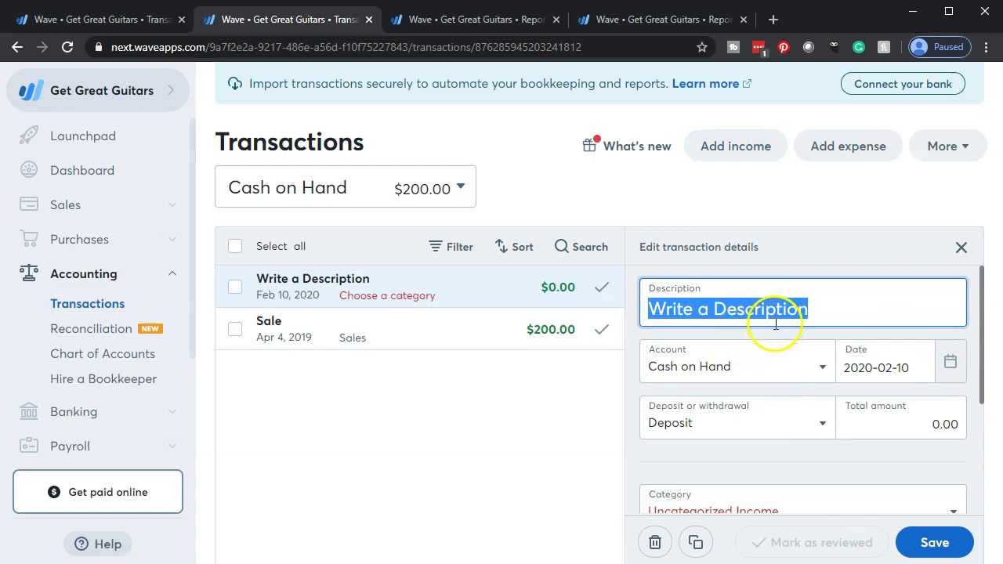
pyautogui.write('Sale')
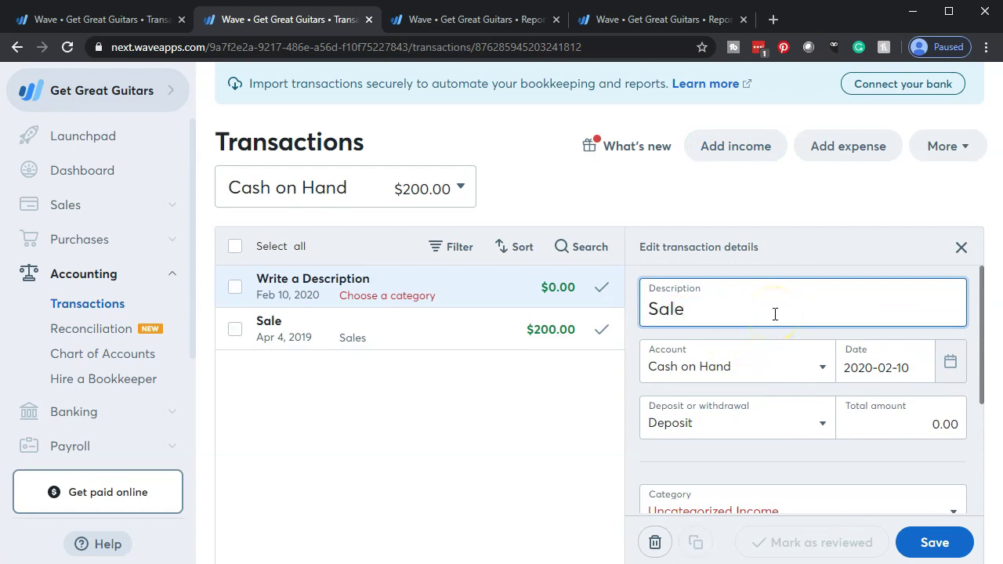
pyautogui.click(950, 363)
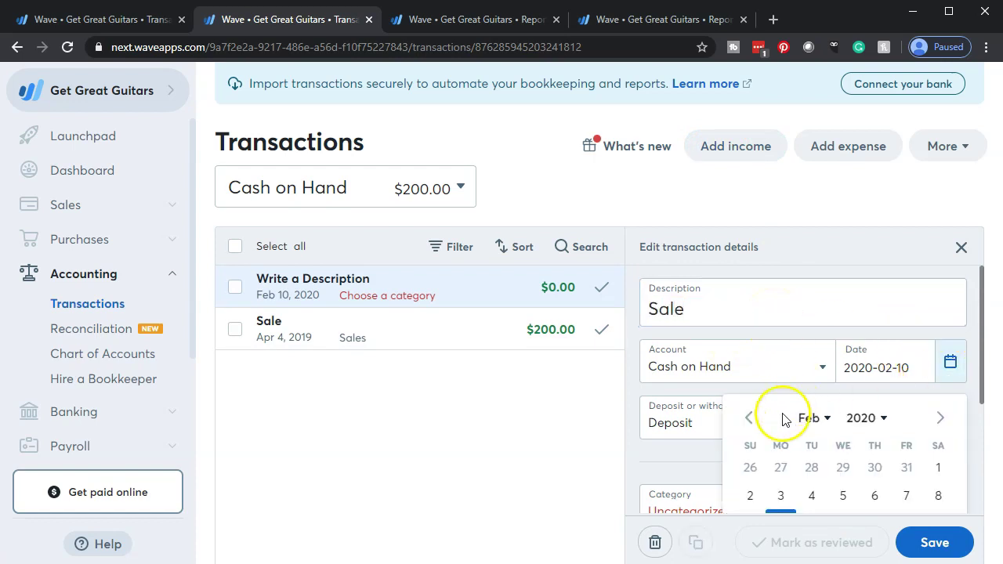
pyautogui.click(752, 421)
pyautogui.doubleClick(753, 423)
pyautogui.doubleClick(752, 425)
pyautogui.doubleClick(752, 424)
pyautogui.doubleClick(752, 423)
pyautogui.doubleClick(752, 424)
pyautogui.click(754, 427)
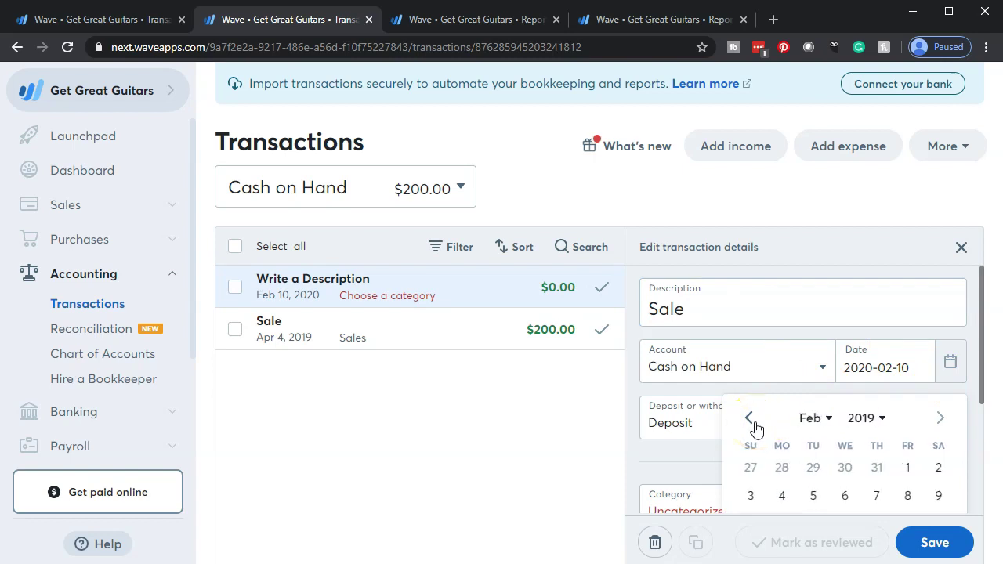
pyautogui.click(754, 427)
pyautogui.click(943, 422)
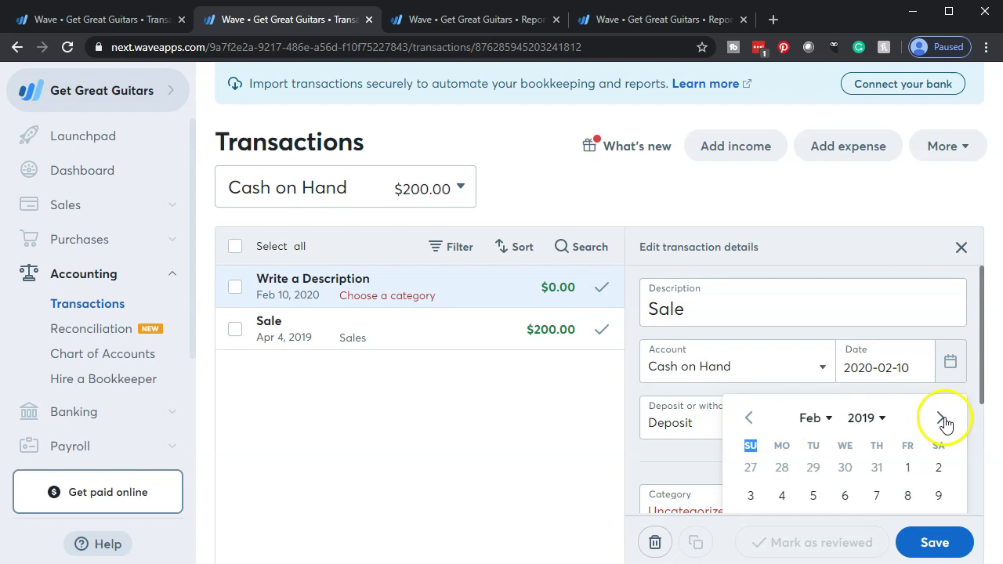
pyautogui.doubleClick(943, 422)
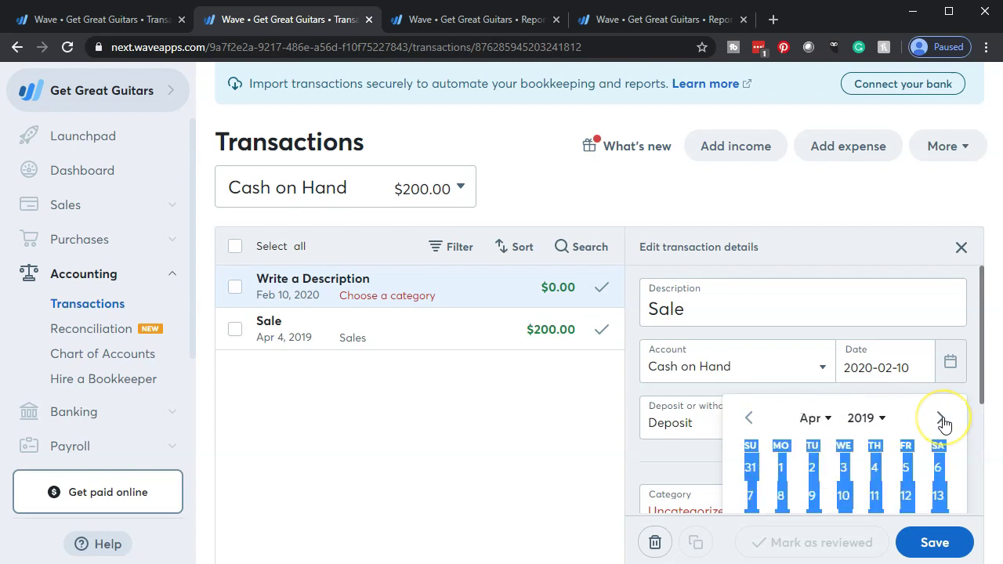
pyautogui.click(872, 465)
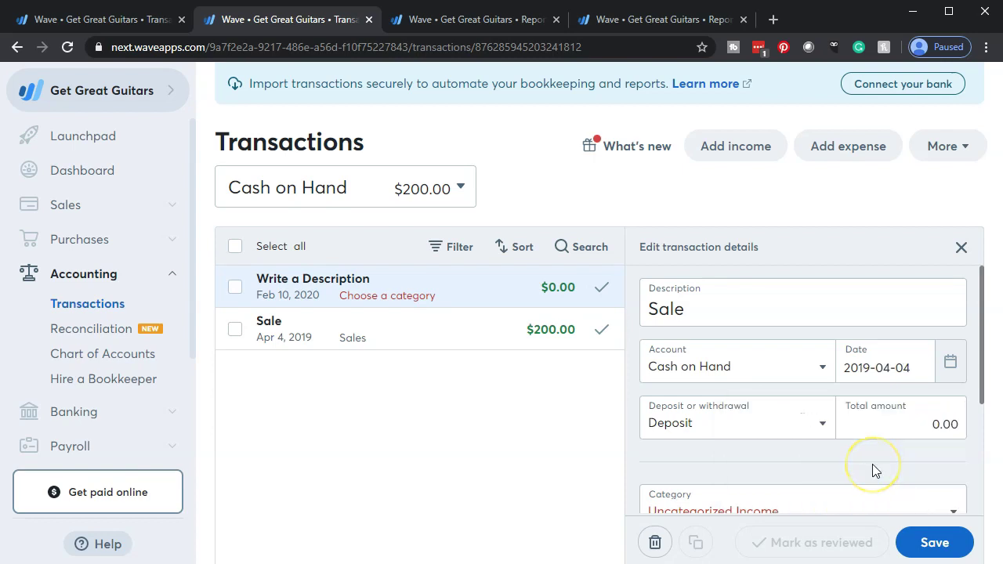
# Set the second sale's total amount to 100, search the categories for sale, and save the transaction.
pyautogui.click(911, 415)
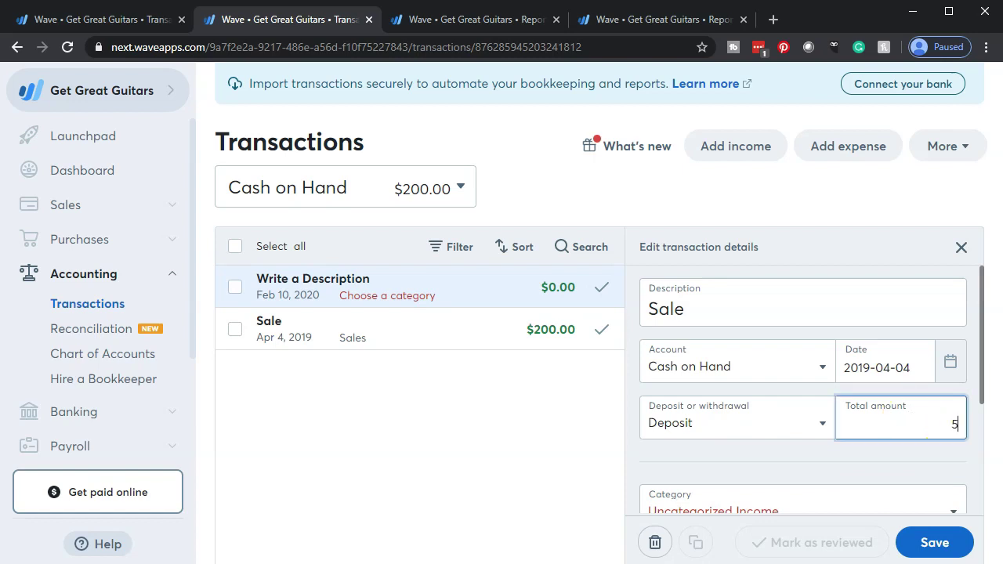
pyautogui.write('100')
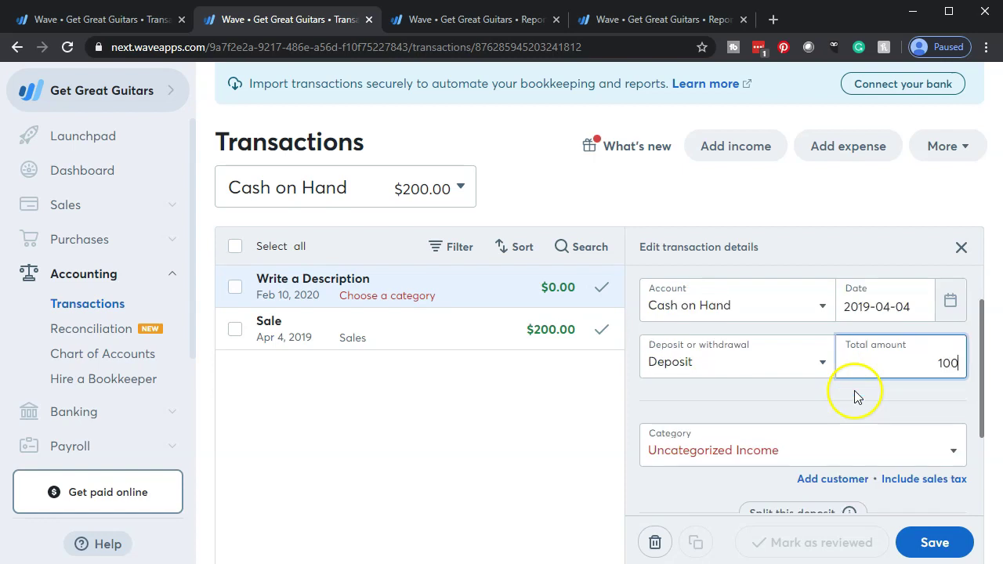
pyautogui.scroll(-2, 831, 384)
pyautogui.click(787, 355)
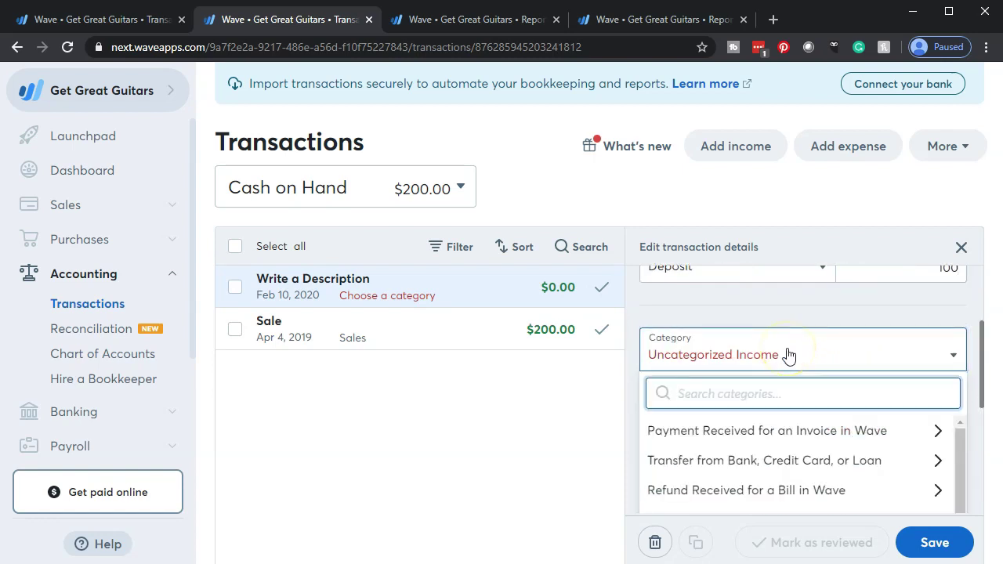
pyautogui.write('sale')
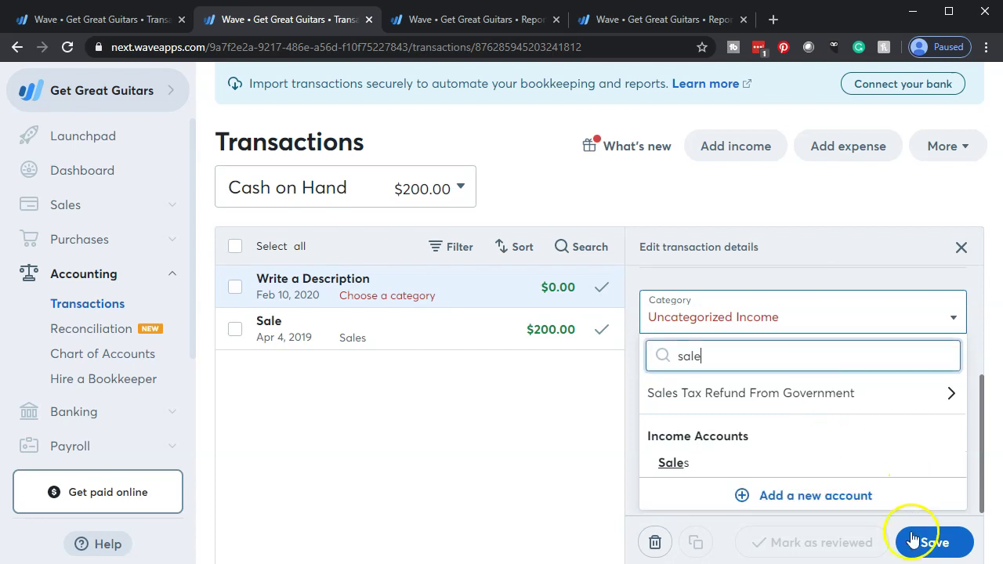
pyautogui.hotkey('ctrl', 's')
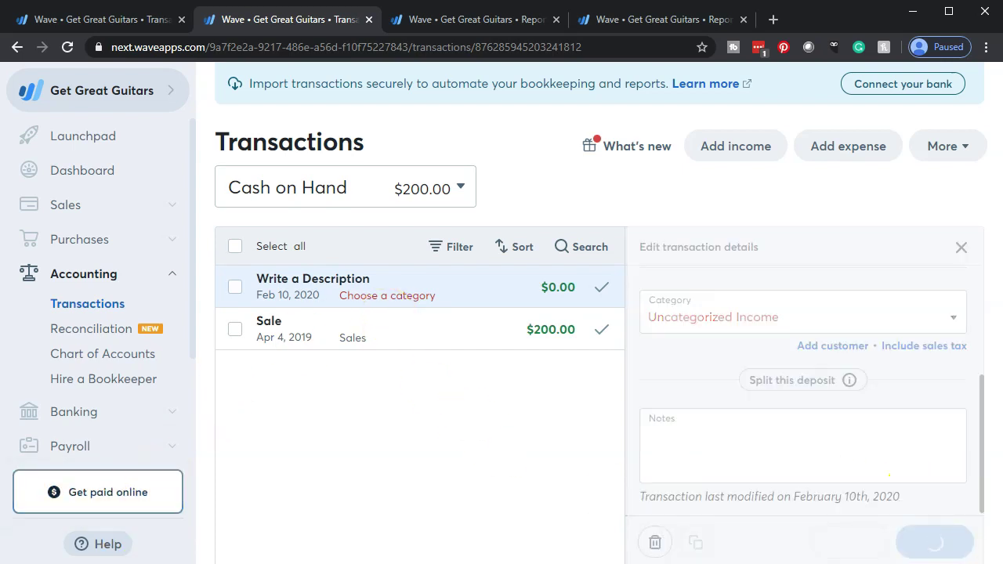
pyautogui.click(932, 548)
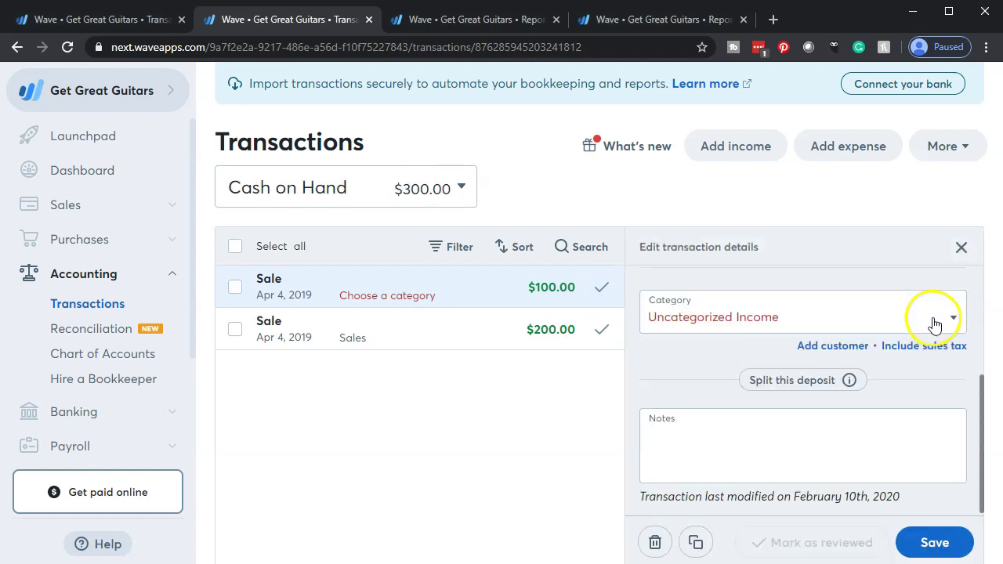
# Assign the Sales category to the $100 sale and save it again.
pyautogui.click(933, 324)
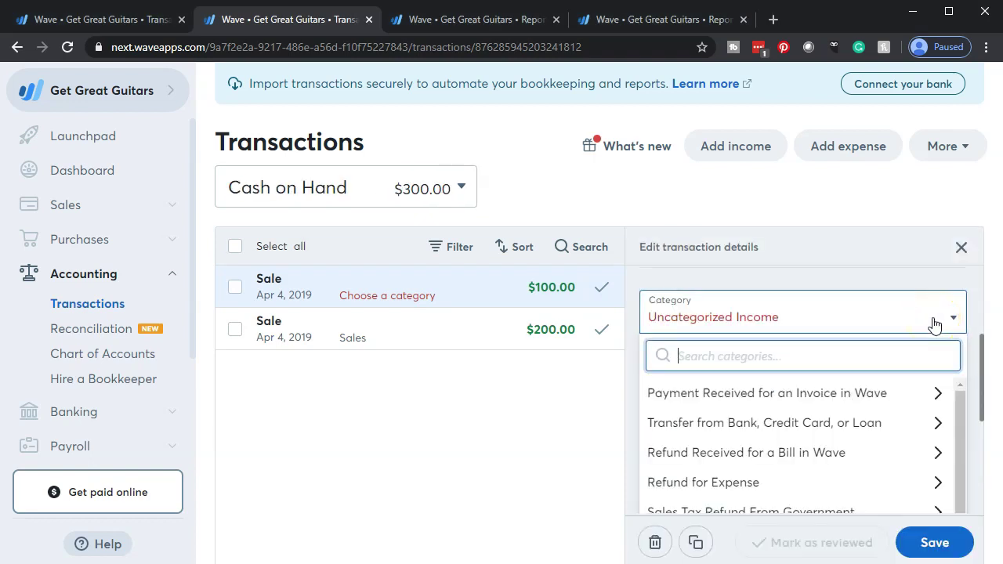
pyautogui.write('sales')
pyautogui.click(679, 467)
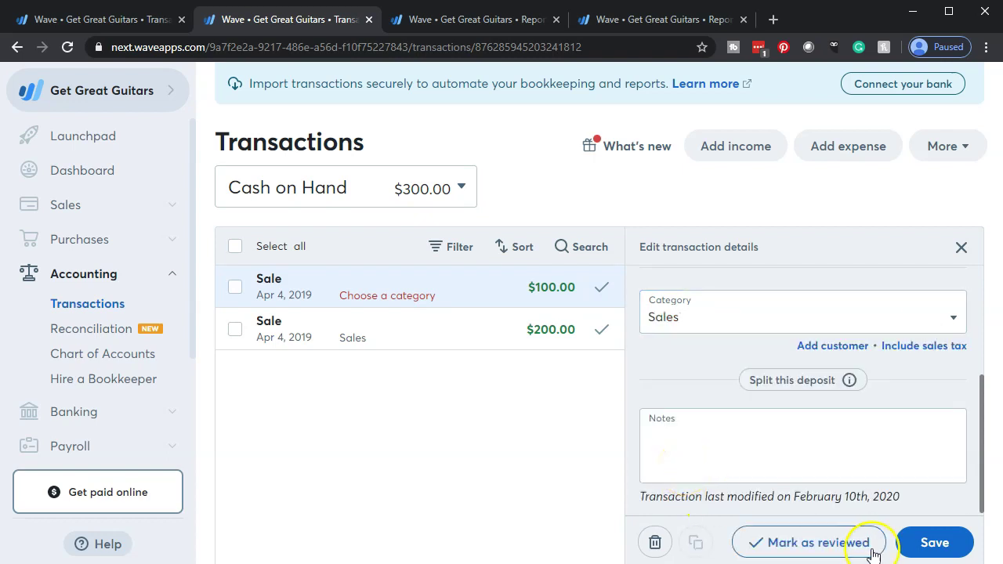
pyautogui.click(928, 540)
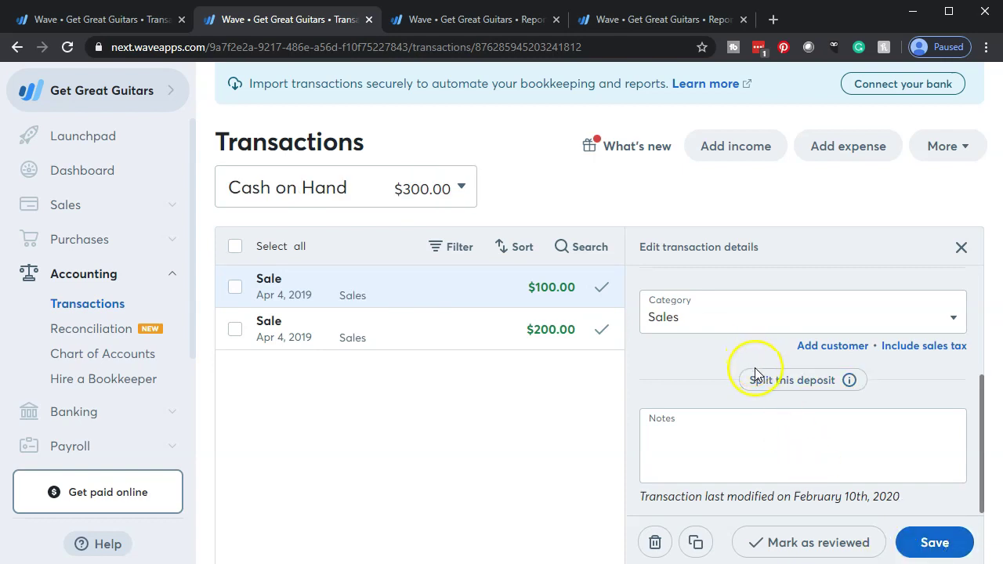
# Start a third income transaction, check the uncategorized deposit in the filtered list, and enter its amount, 996.45, in Calculator.
pyautogui.click(741, 149)
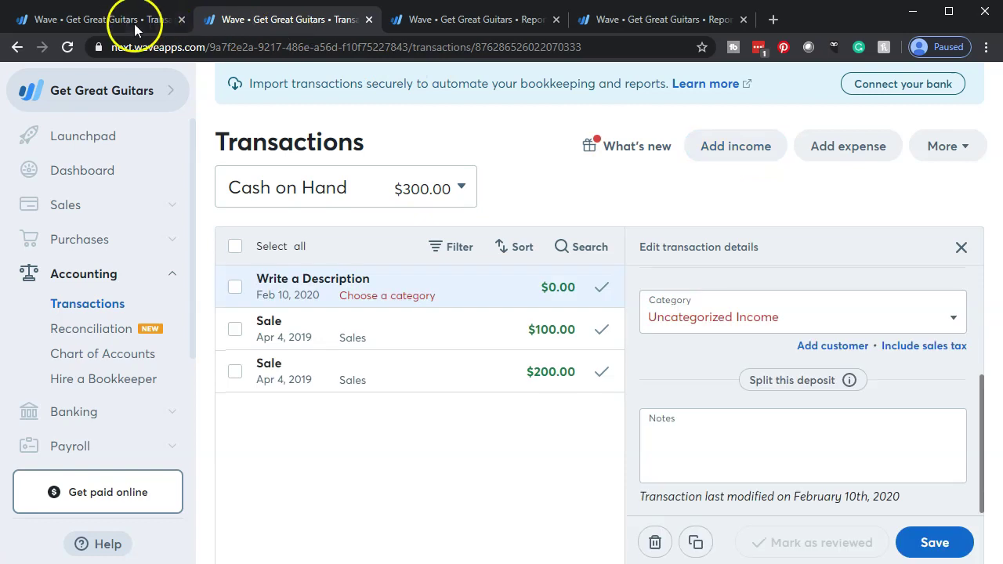
pyautogui.click(134, 23)
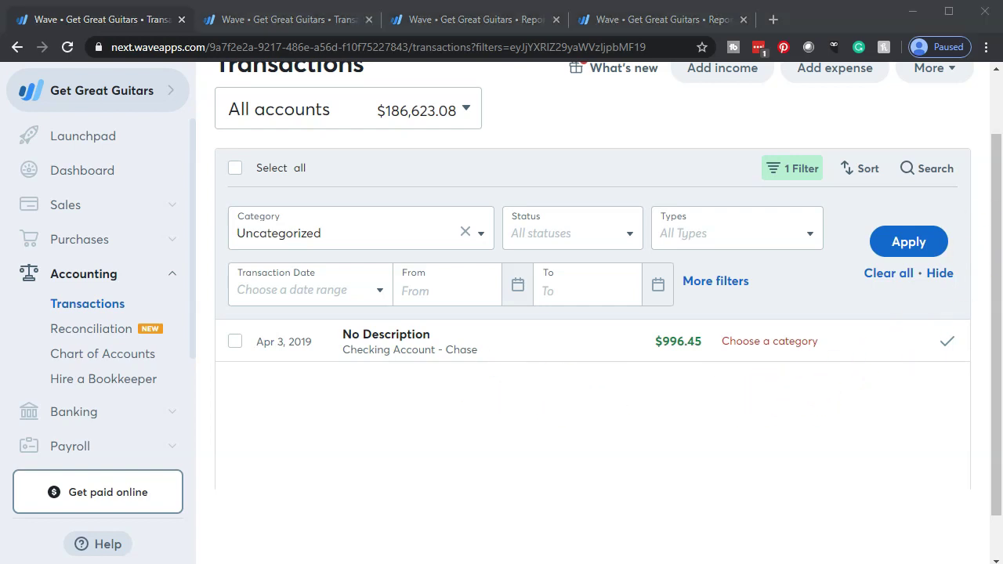
pyautogui.moveTo(1002, 161); pyautogui.dragTo(332, 161)
pyautogui.write('996.45')
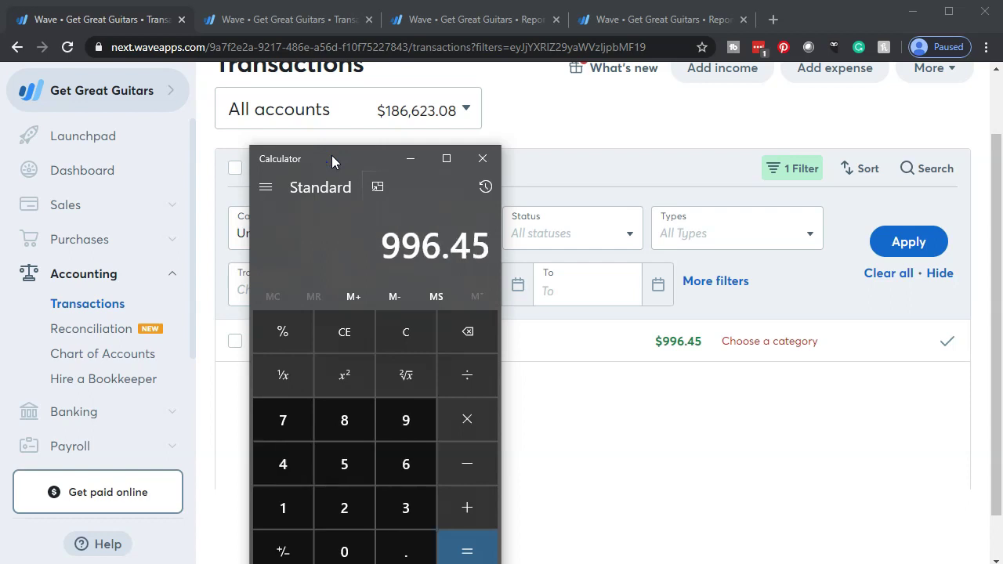
pyautogui.click(571, 156)
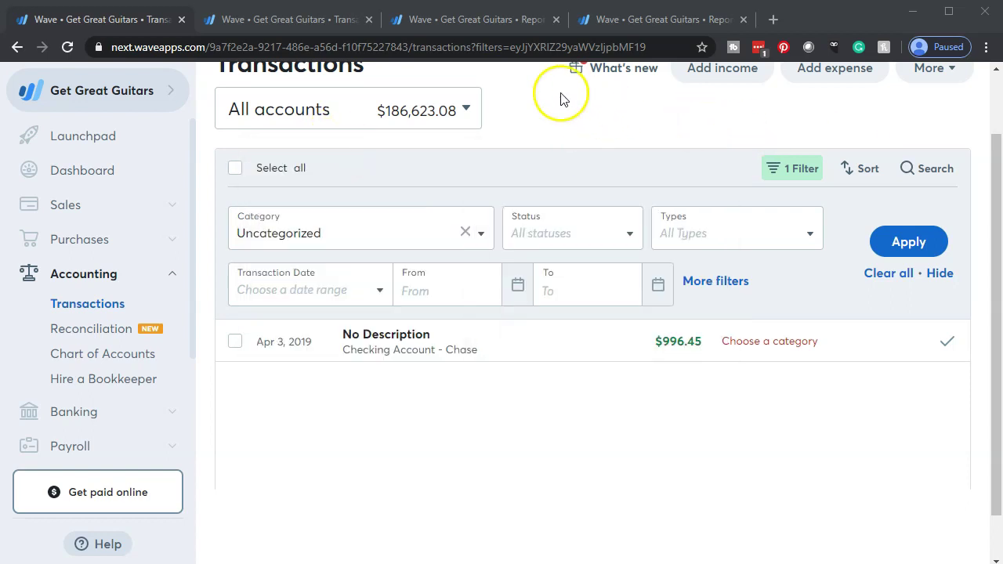
# Return to the Cash on Hand transactions and, in Calculator, subtract the 100 and 200 sales from the deposit amount.
pyautogui.click(312, 19)
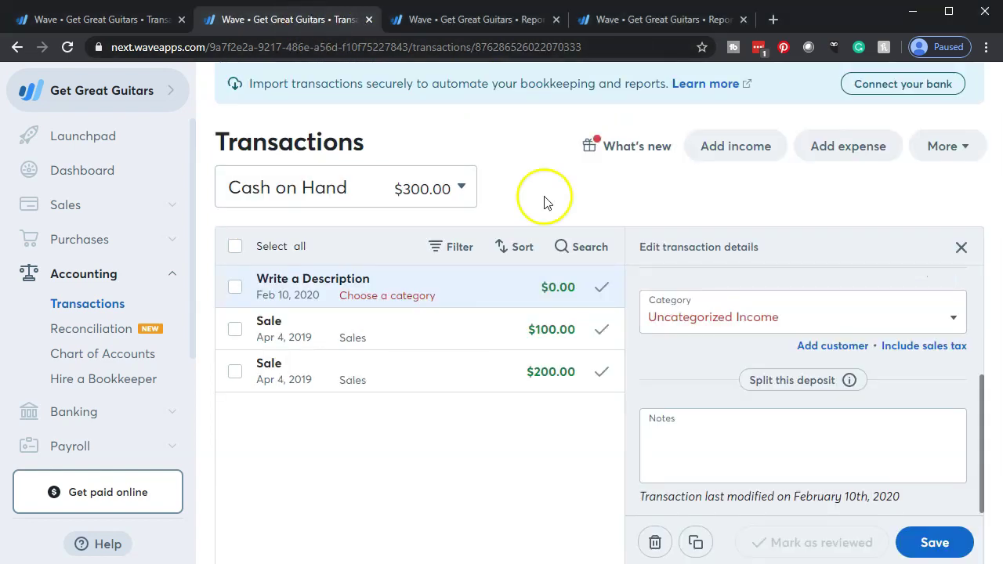
pyautogui.hotkey('alt', 'Tab')
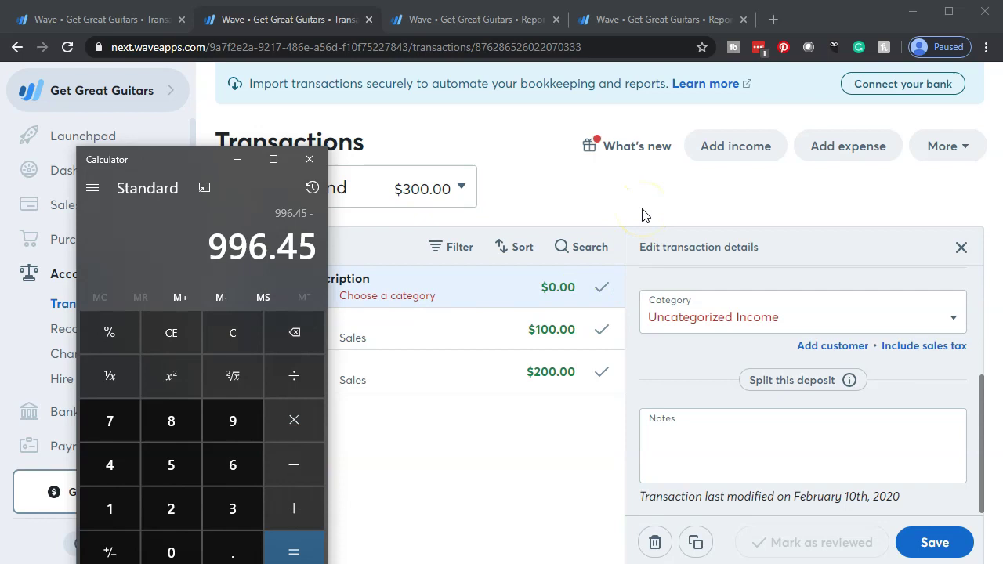
pyautogui.write('100')
pyautogui.press('-')
pyautogui.write('200')
pyautogui.press('Return')
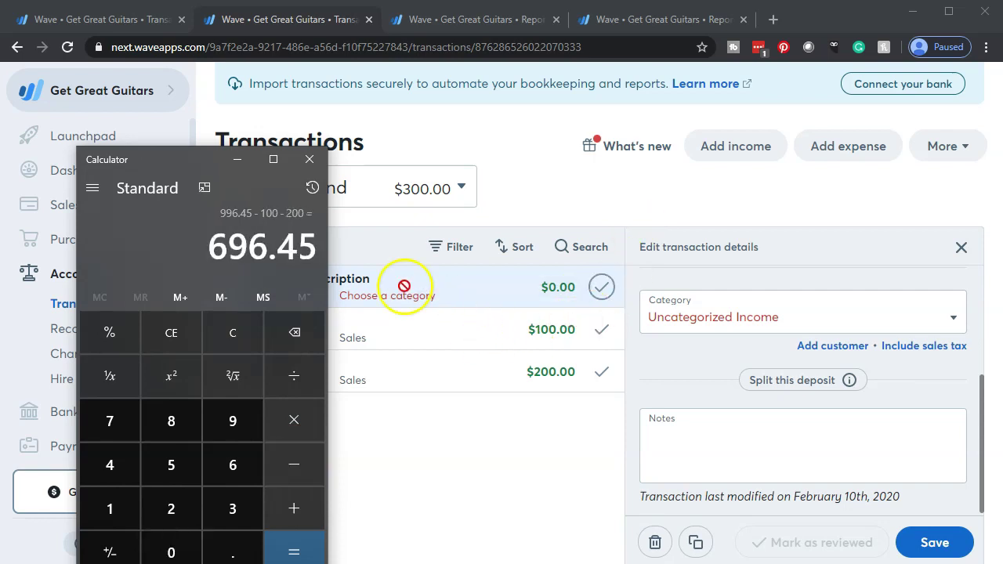
# Move Calculator out of the way and set the third income transaction's description to Sales.
pyautogui.moveTo(211, 175); pyautogui.dragTo(1002, 139)
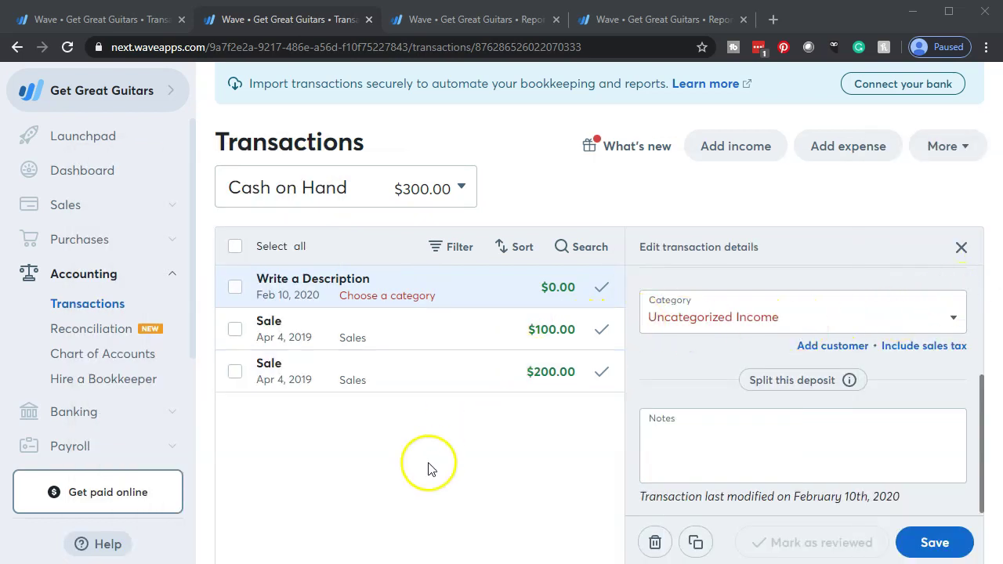
pyautogui.scroll(2, 749, 345)
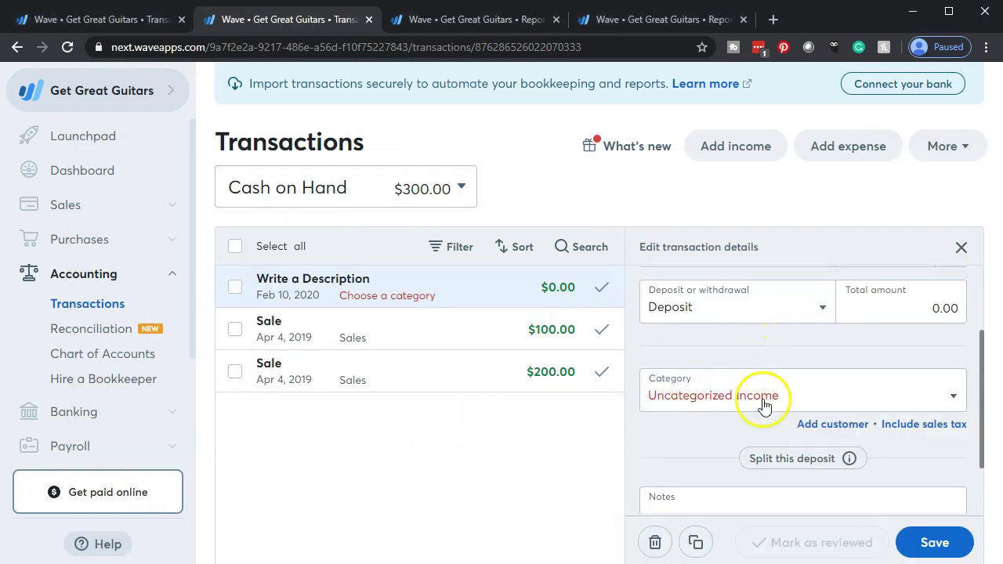
pyautogui.scroll(2, 921, 314)
pyautogui.scroll(1, 886, 381)
pyautogui.click(817, 309)
pyautogui.write('S')
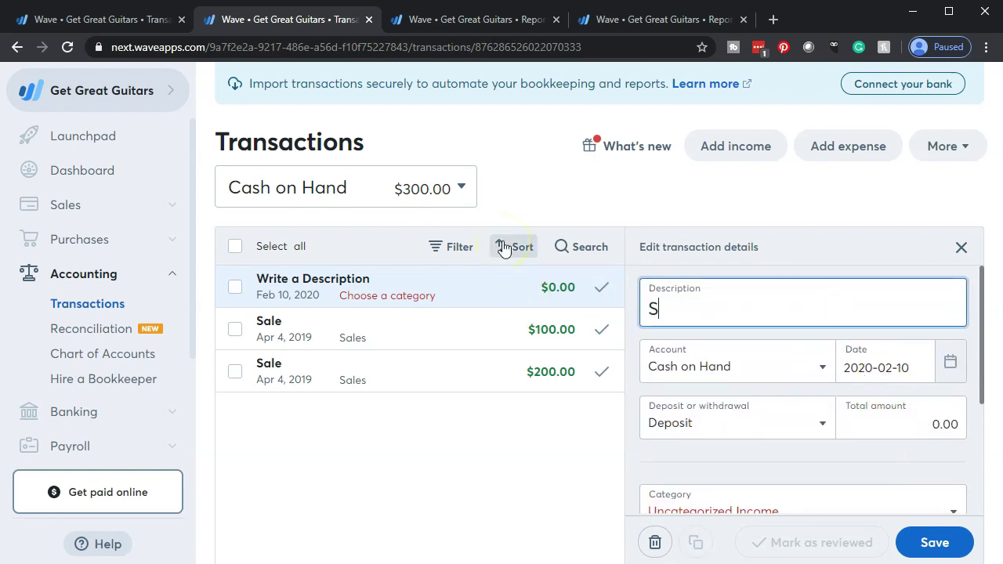
pyautogui.write('ales')
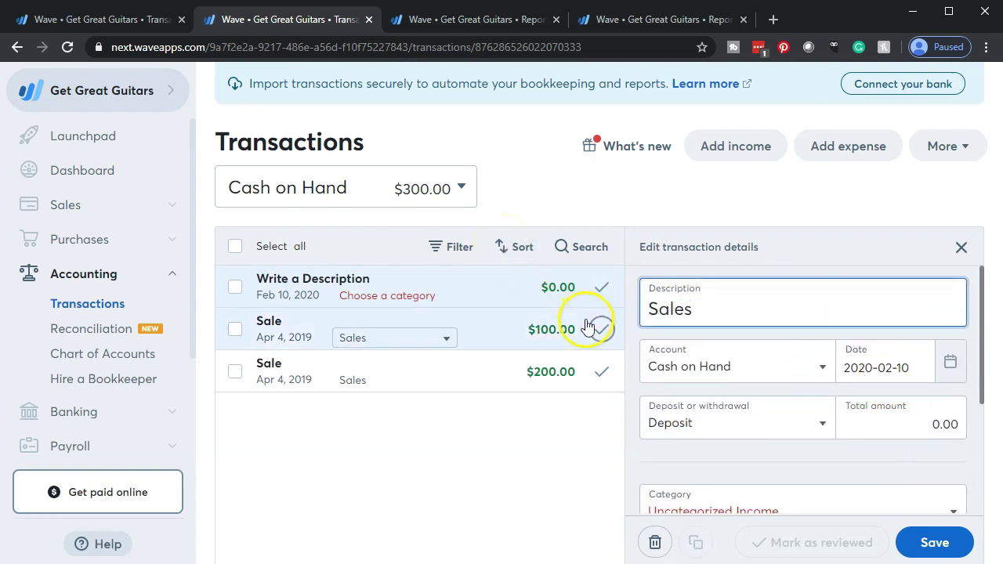
# Set the third transaction's date to April 4, 2019.
pyautogui.click(949, 363)
pyautogui.click(753, 423)
pyautogui.click(754, 427)
pyautogui.click(753, 427)
pyautogui.click(754, 425)
pyautogui.click(753, 424)
pyautogui.click(755, 423)
pyautogui.click(754, 423)
pyautogui.click(755, 423)
pyautogui.click(755, 423)
pyautogui.click(755, 423)
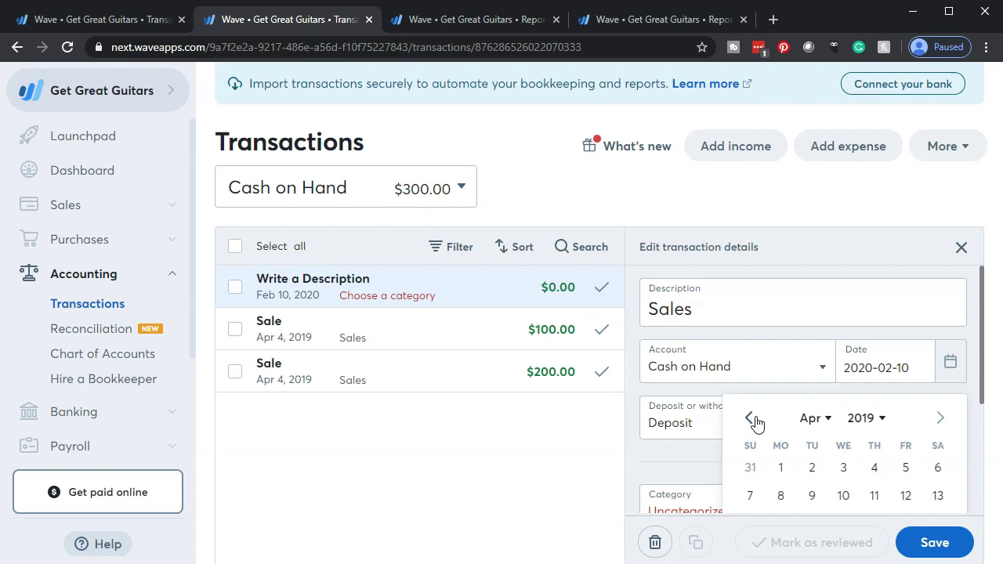
pyautogui.click(877, 474)
# Set the third transaction's total amount to 696.45.
pyautogui.click(901, 419)
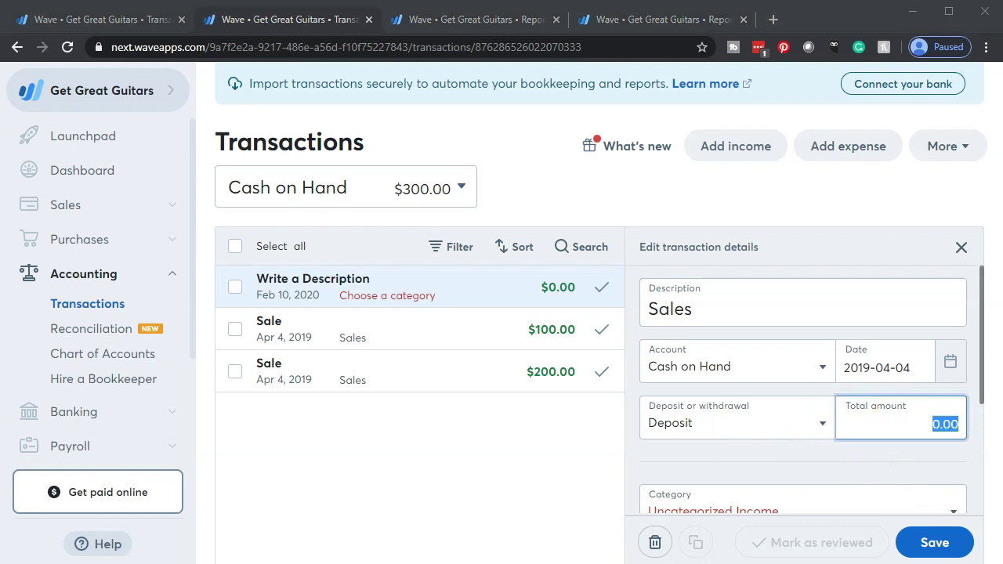
pyautogui.click(901, 421)
pyautogui.hotkey('ctrl', 'a')
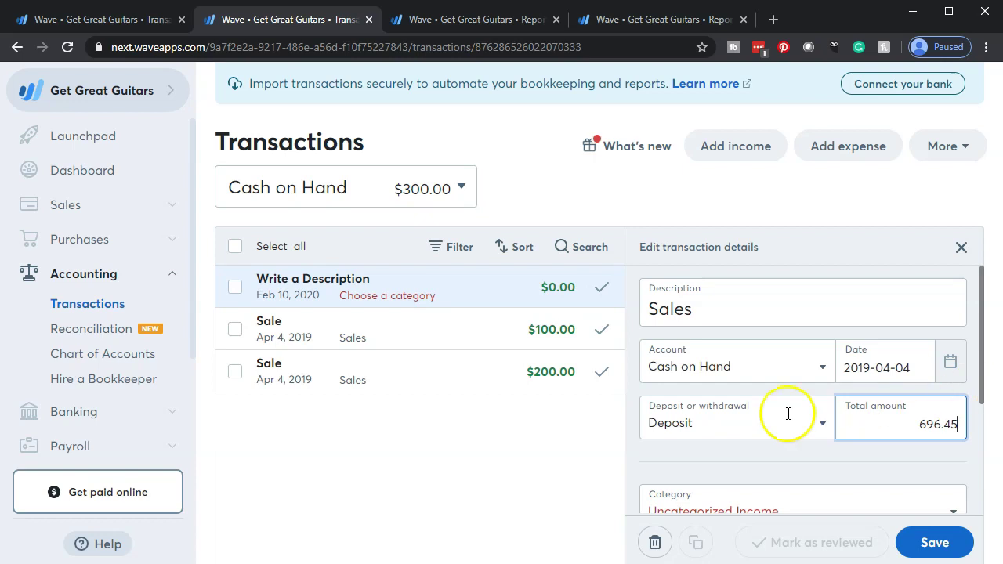
# Assign the Sales income category to the transaction, then save it and close its details.
pyautogui.scroll(-2, 788, 413)
pyautogui.click(748, 354)
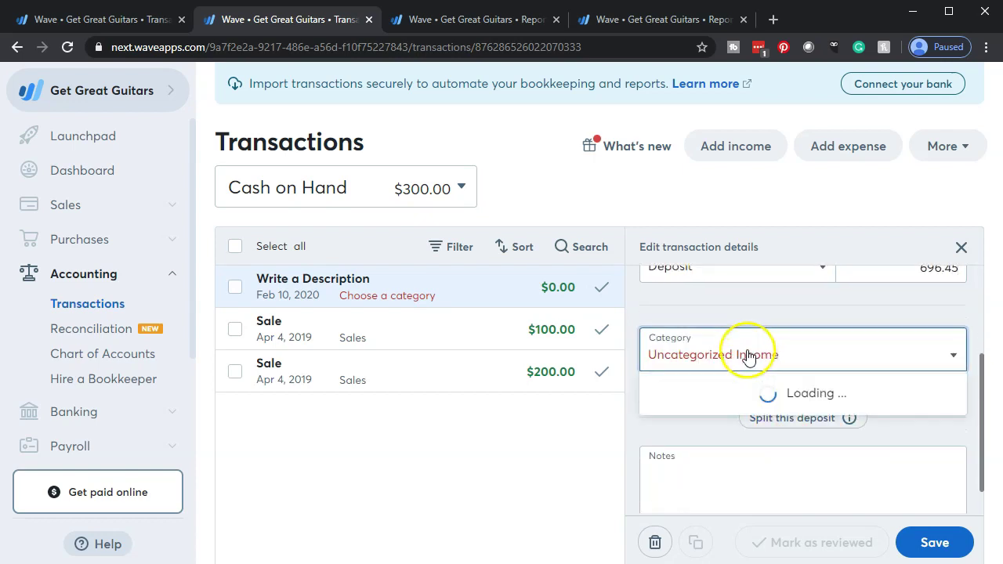
pyautogui.write('sales')
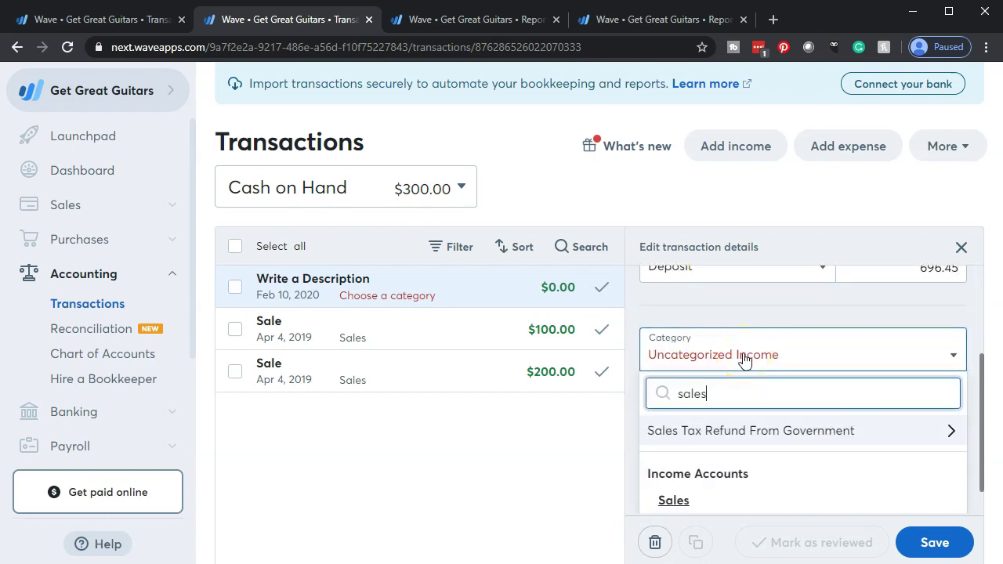
pyautogui.click(673, 500)
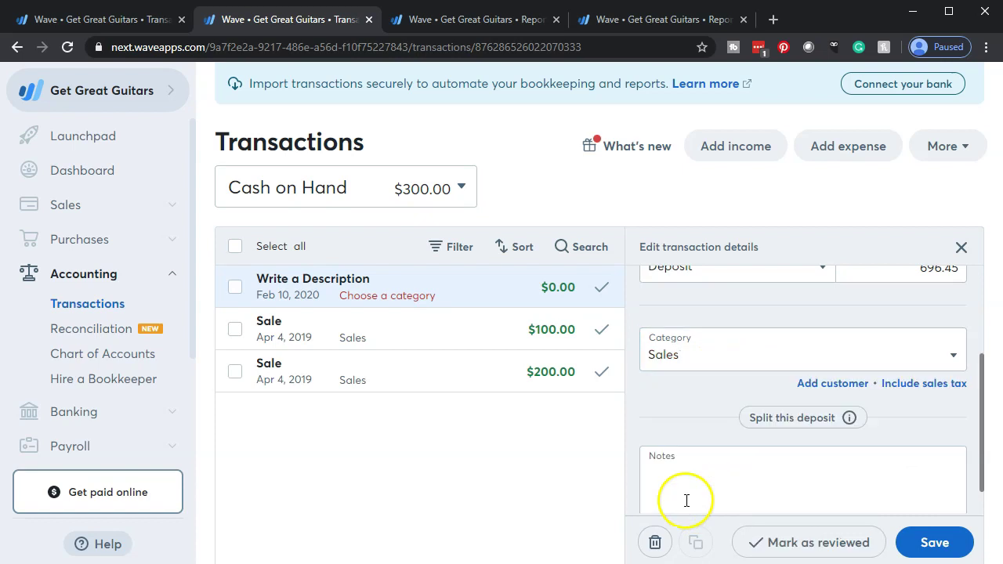
pyautogui.click(935, 542)
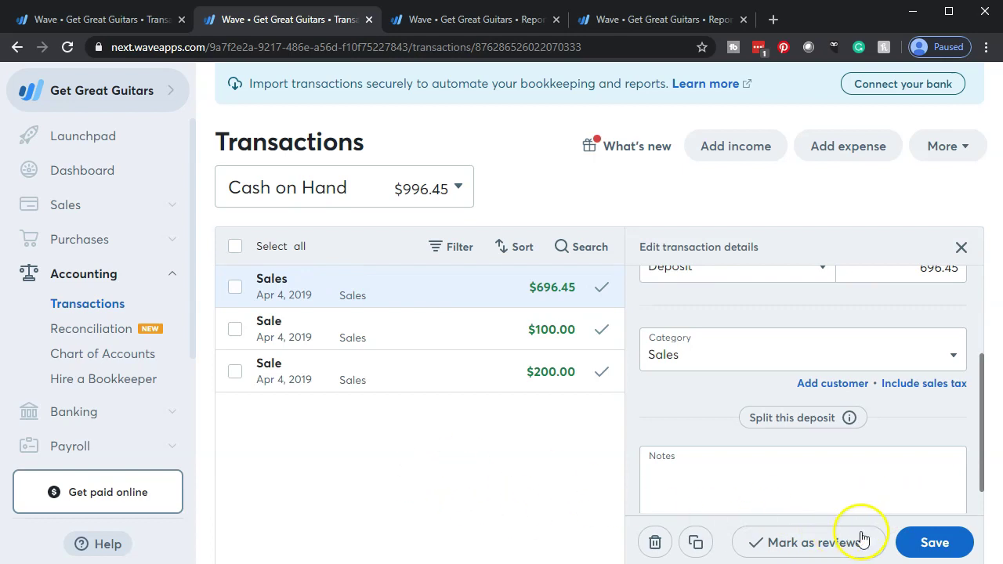
pyautogui.click(961, 247)
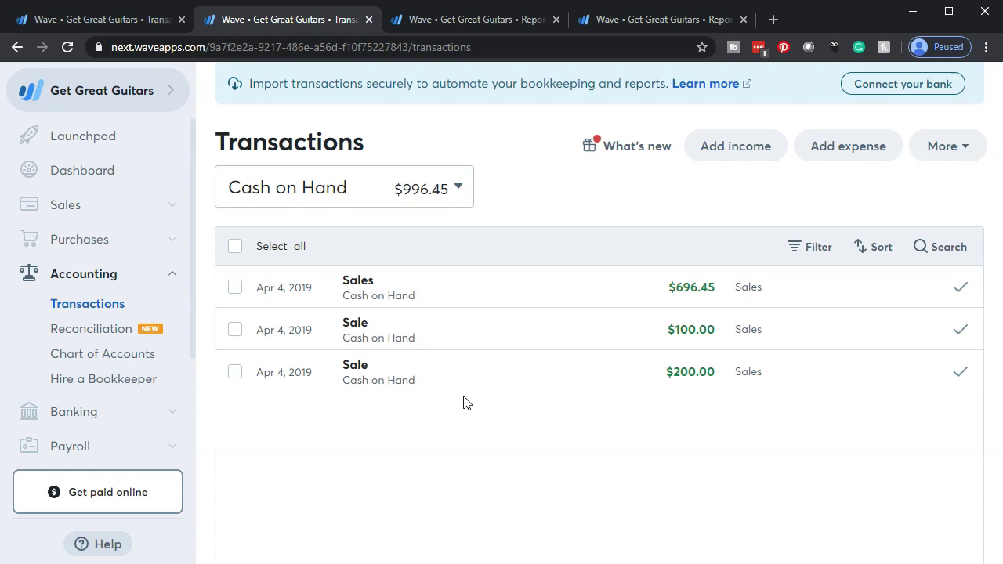
# Limit the filtered uncategorized transactions to Checking Account - Chase and open the deposit's details.
pyautogui.click(84, 22)
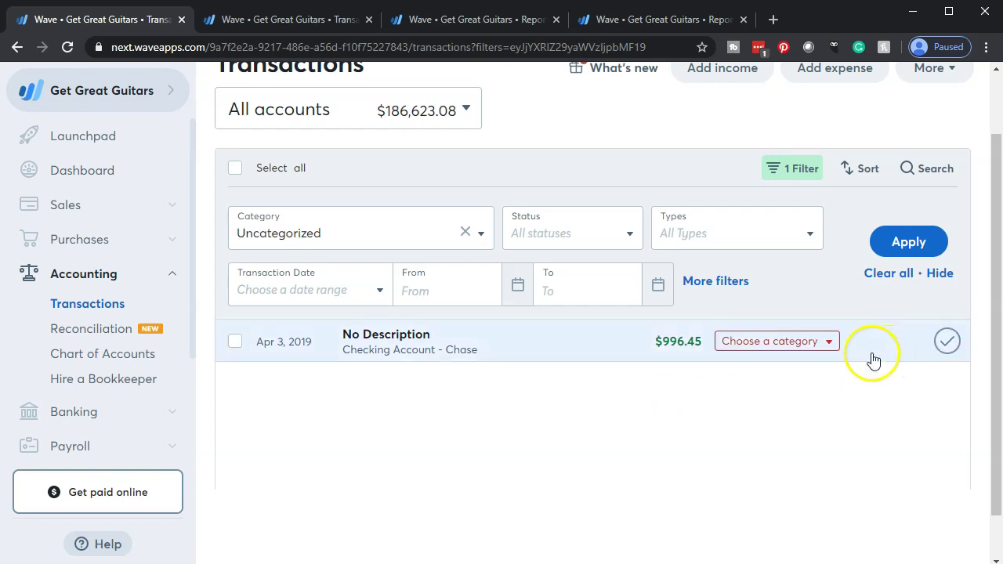
pyautogui.click(588, 358)
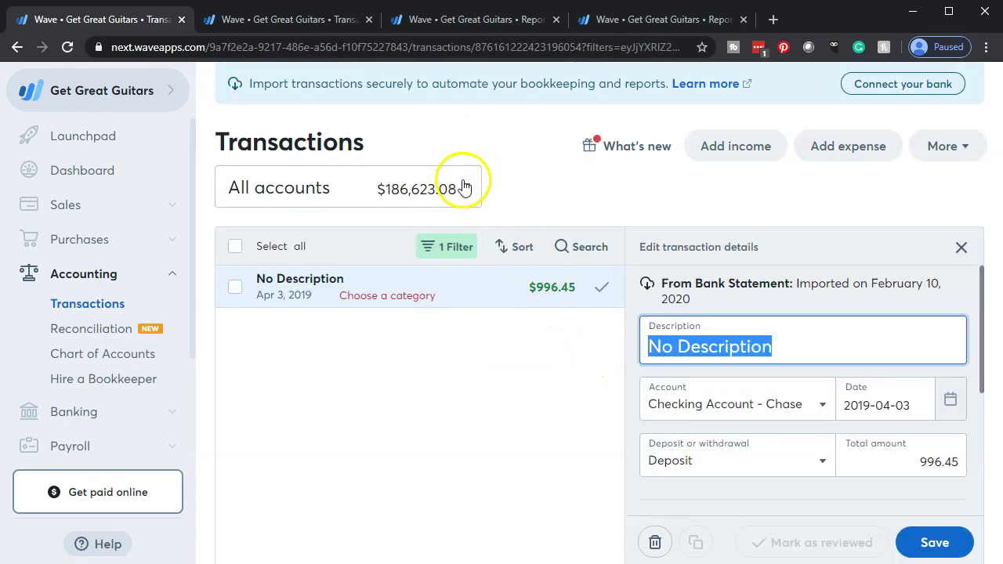
pyautogui.click(464, 191)
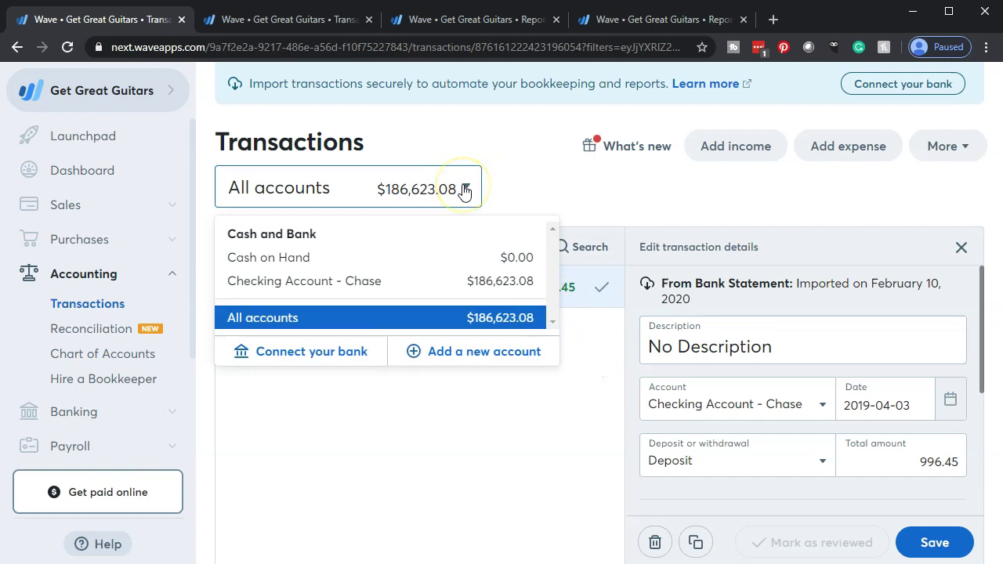
pyautogui.click(350, 281)
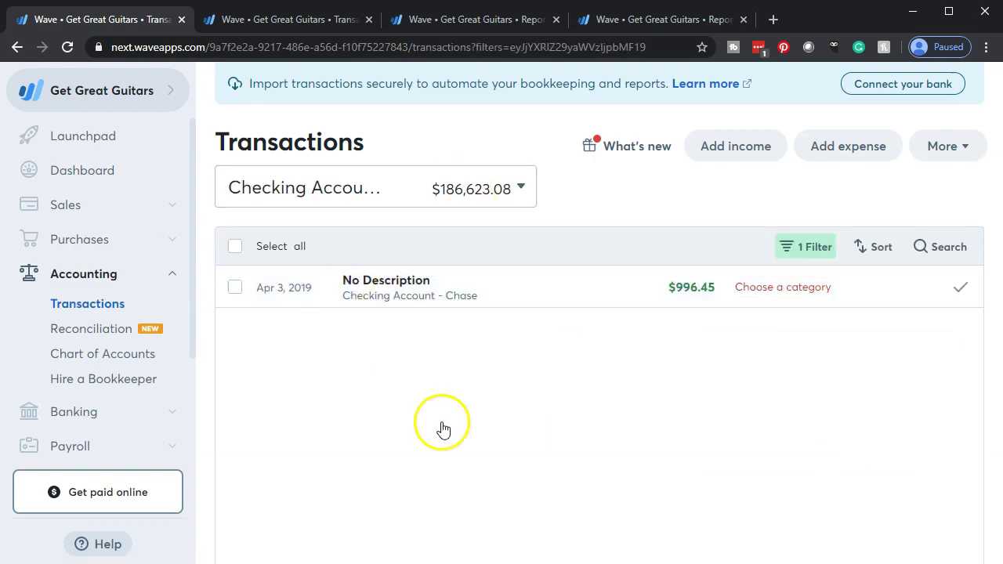
pyautogui.click(478, 304)
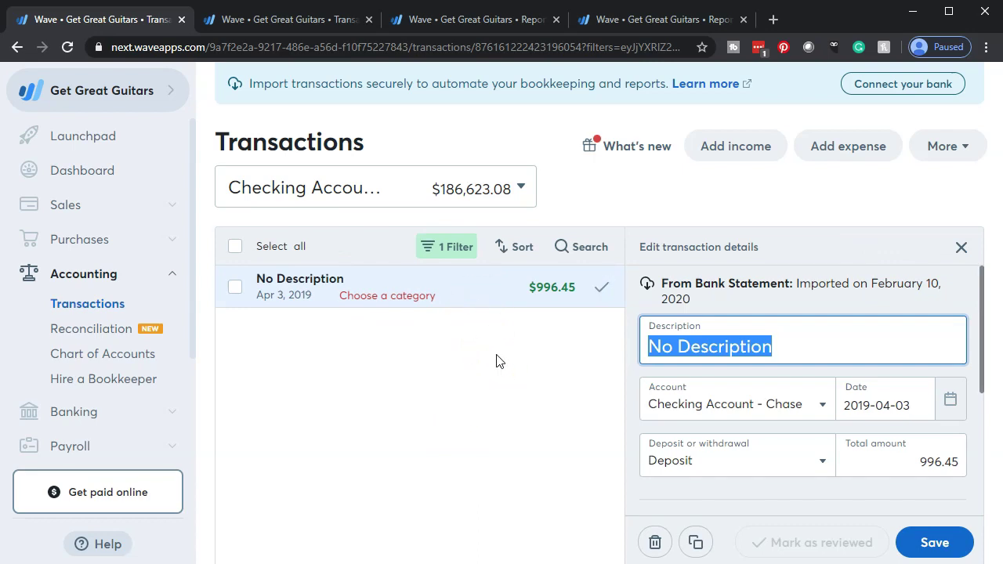
# Update the 2019 Balance Sheet report and examine the Cash on Hand and checking account balances.
pyautogui.click(621, 19)
pyautogui.scroll(3, 546, 264)
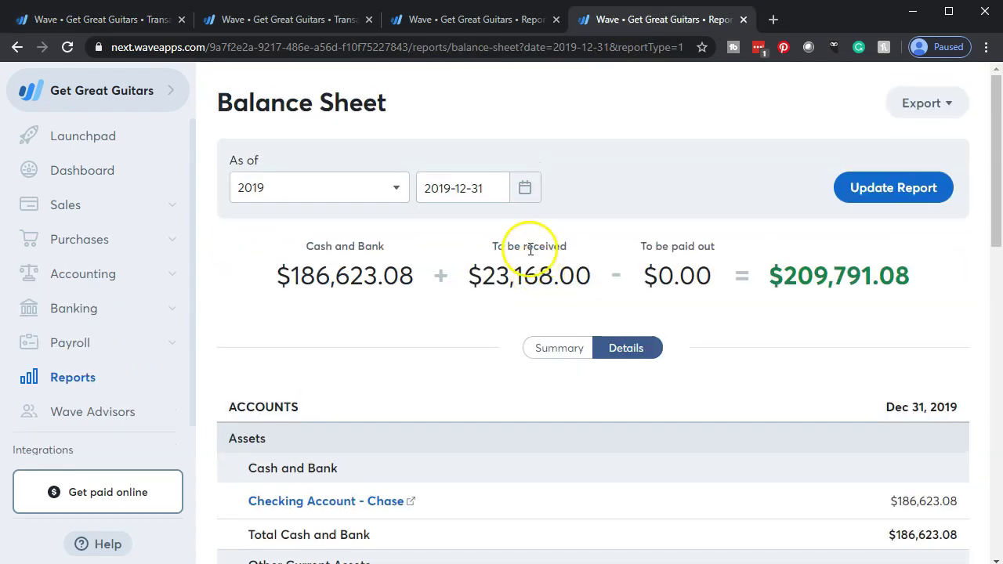
pyautogui.click(876, 188)
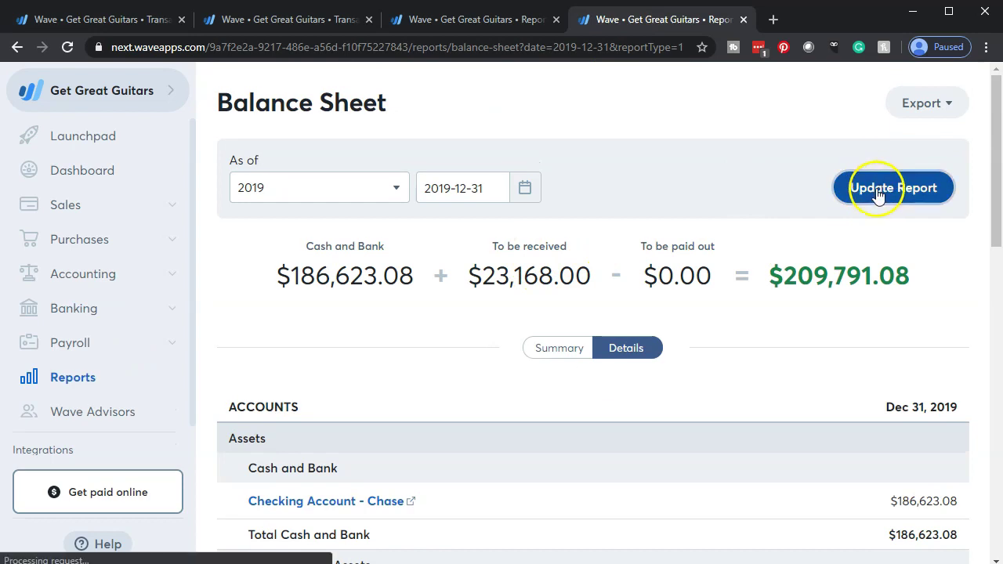
pyautogui.scroll(-2, 675, 351)
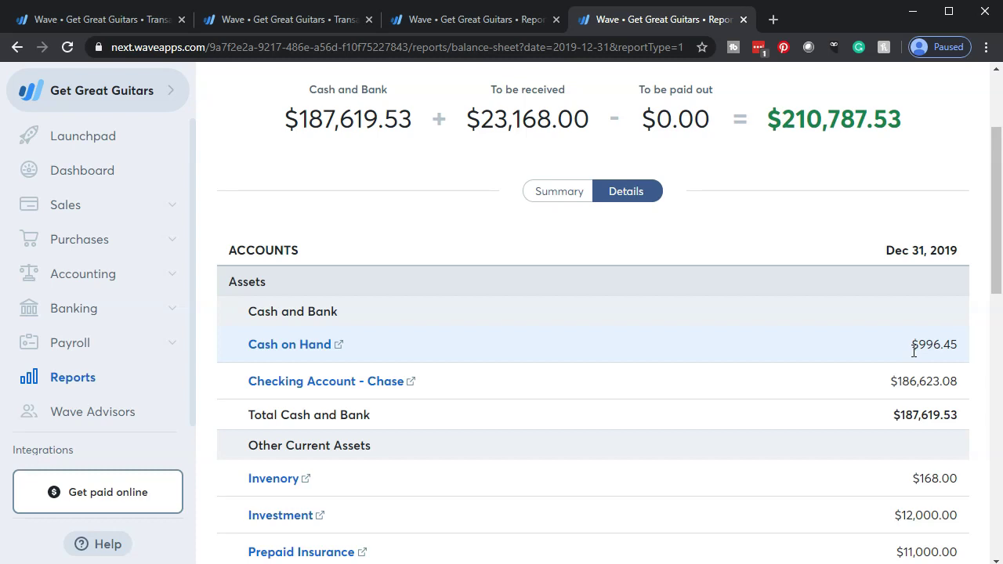
# Update the 2019 Profit & Loss report and examine the Sales and Uncategorized Income lines.
pyautogui.click(421, 21)
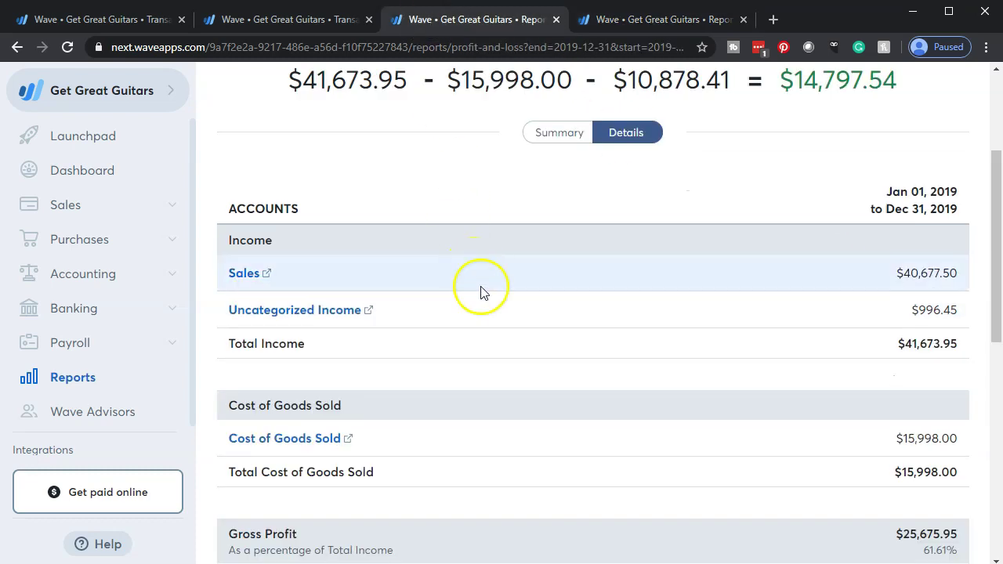
pyautogui.scroll(3, 665, 201)
pyautogui.click(848, 134)
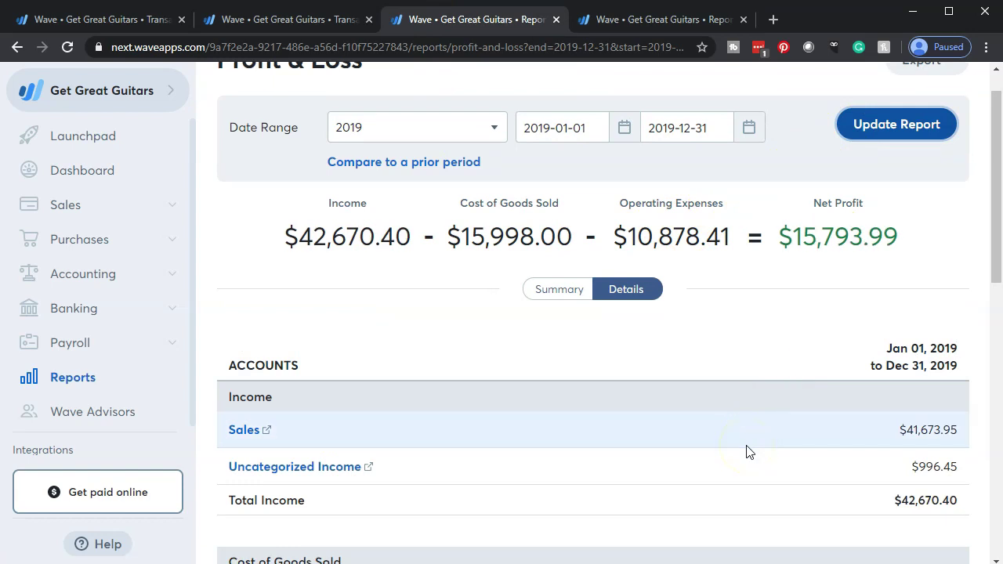
pyautogui.scroll(-1, 746, 452)
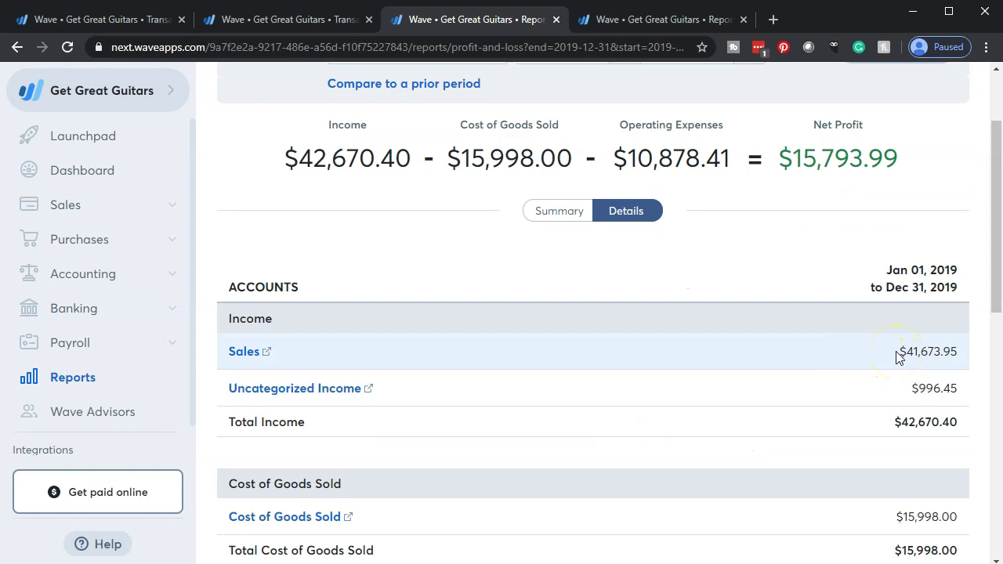
# Compare Cash on Hand in the Balance Sheet with Uncategorized Income in the Profit & Loss report.
pyautogui.click(651, 22)
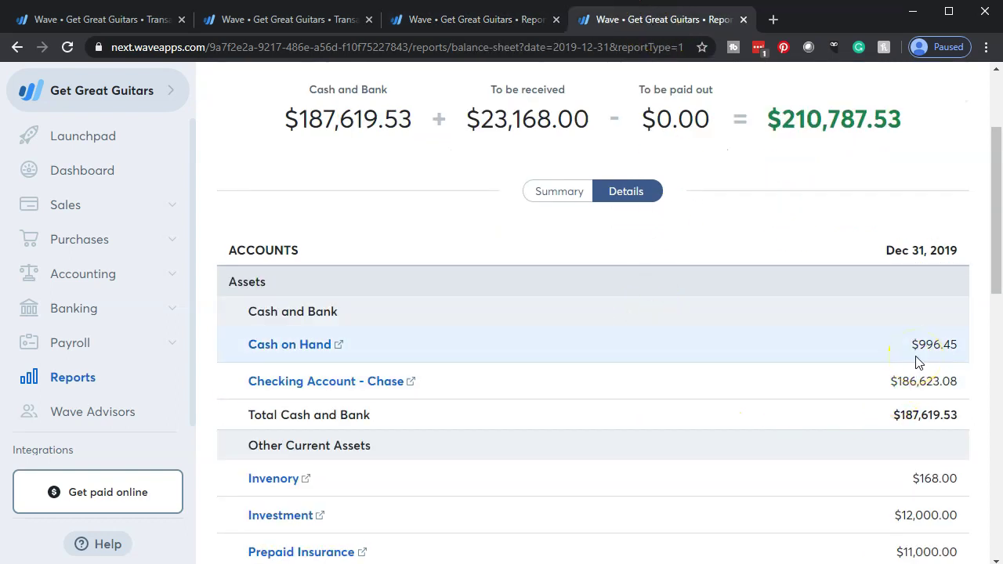
pyautogui.click(499, 27)
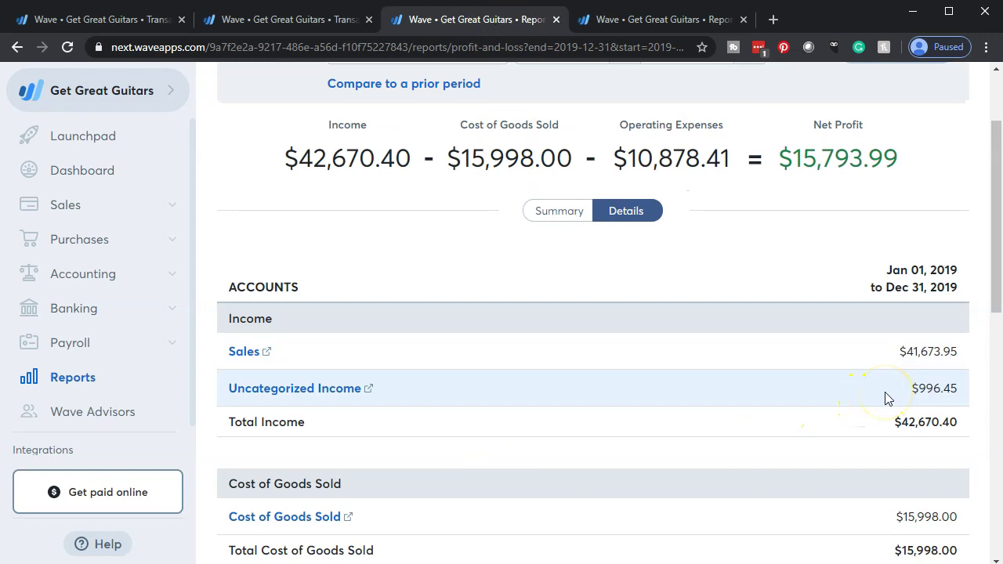
pyautogui.click(652, 9)
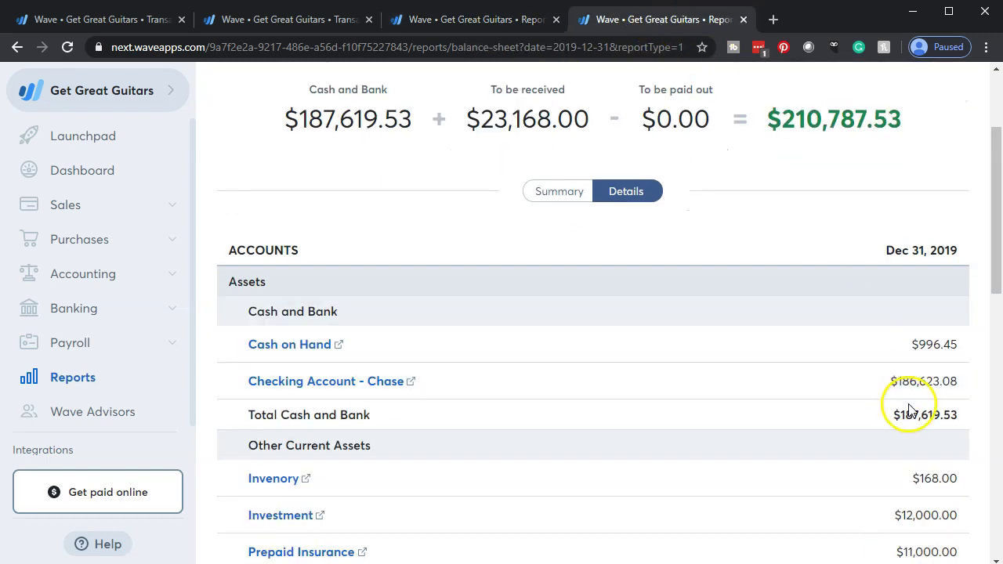
# Return to the uncategorized transactions, reselect the Checking Account - Chase account, and reopen the deposit's details.
pyautogui.click(133, 21)
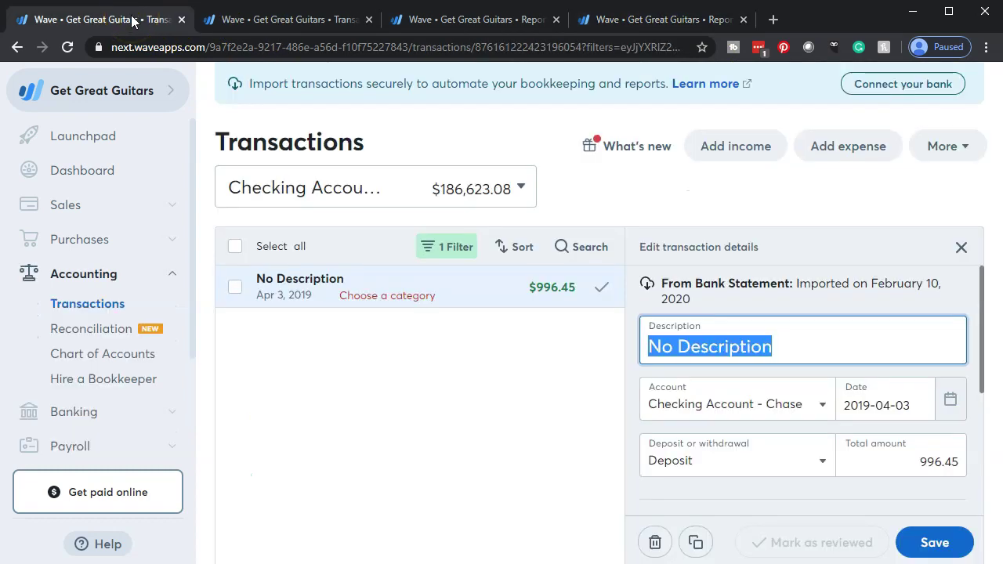
pyautogui.click(394, 396)
pyautogui.click(517, 192)
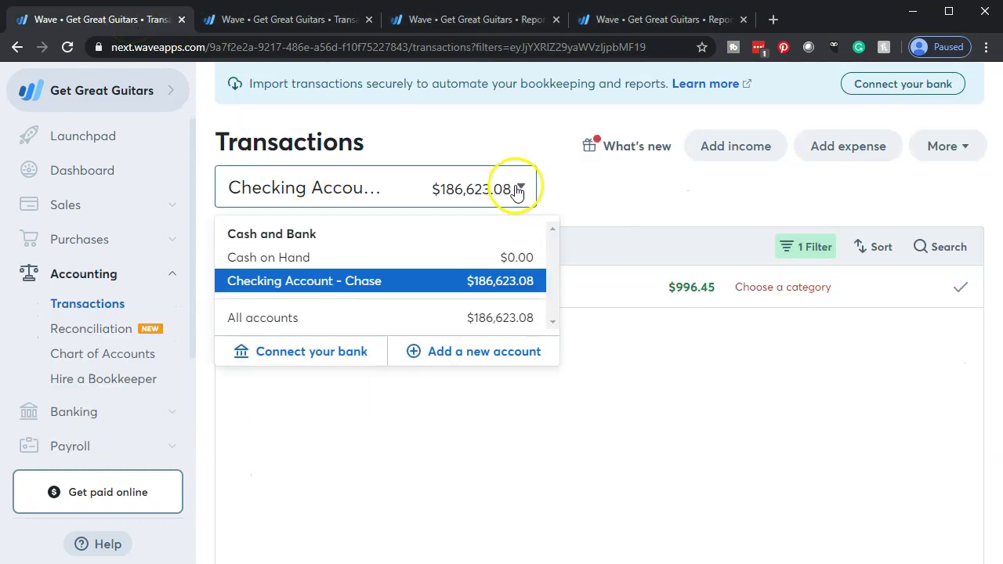
pyautogui.click(338, 289)
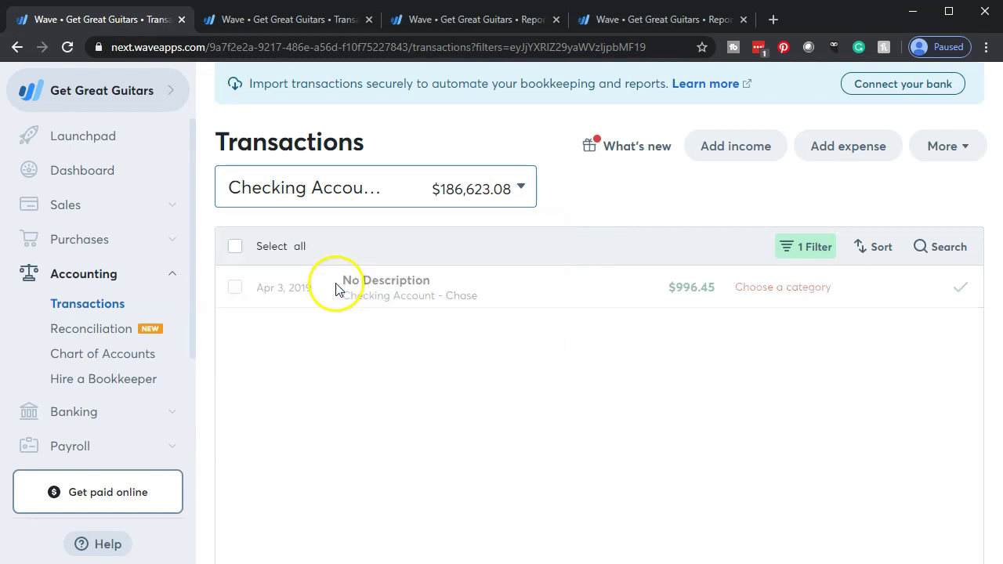
pyautogui.click(380, 304)
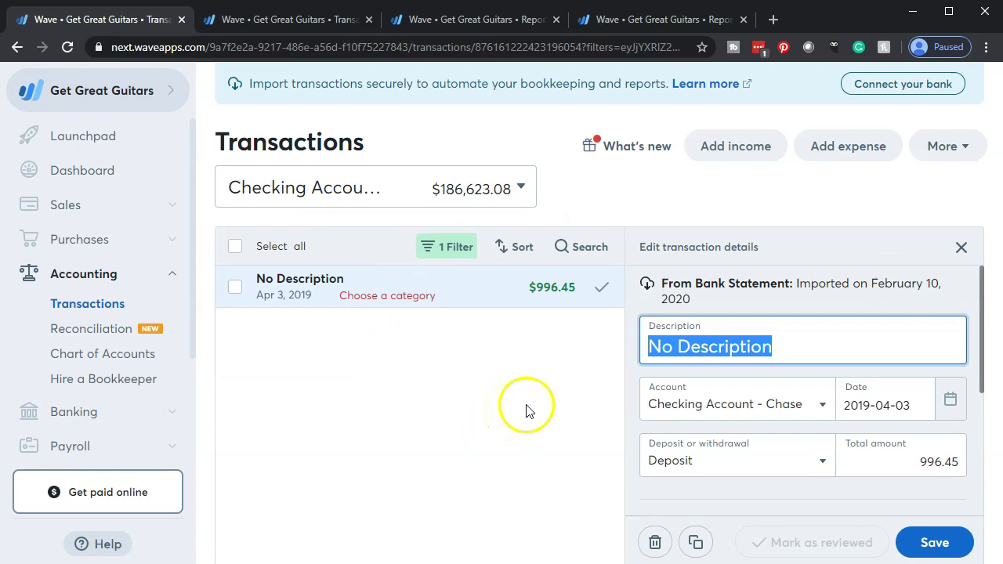
# Categorize the $996.45 checking deposit as a transfer from Cash on Hand and save the transaction.
pyautogui.scroll(-2, 675, 423)
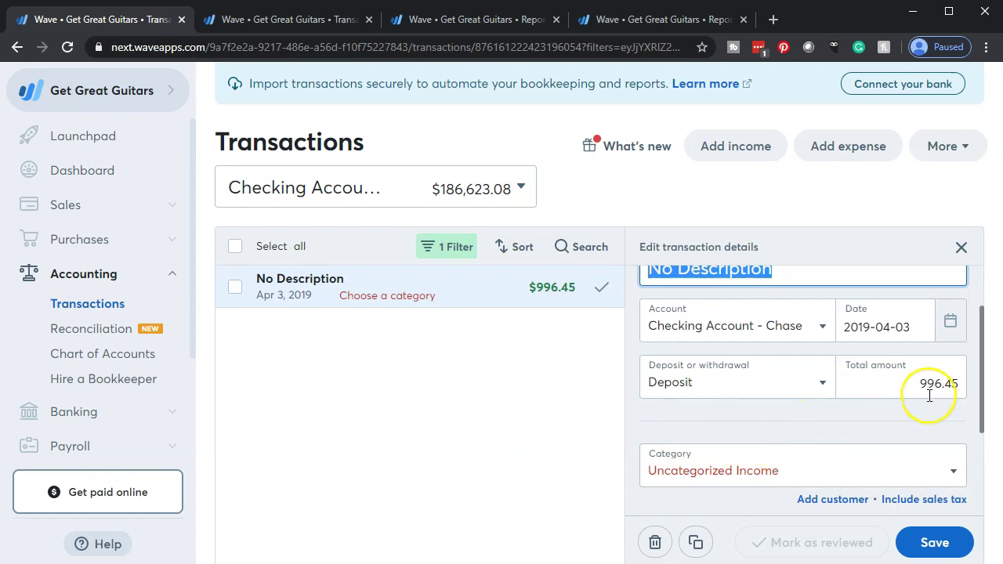
pyautogui.scroll(-2, 789, 397)
pyautogui.click(786, 396)
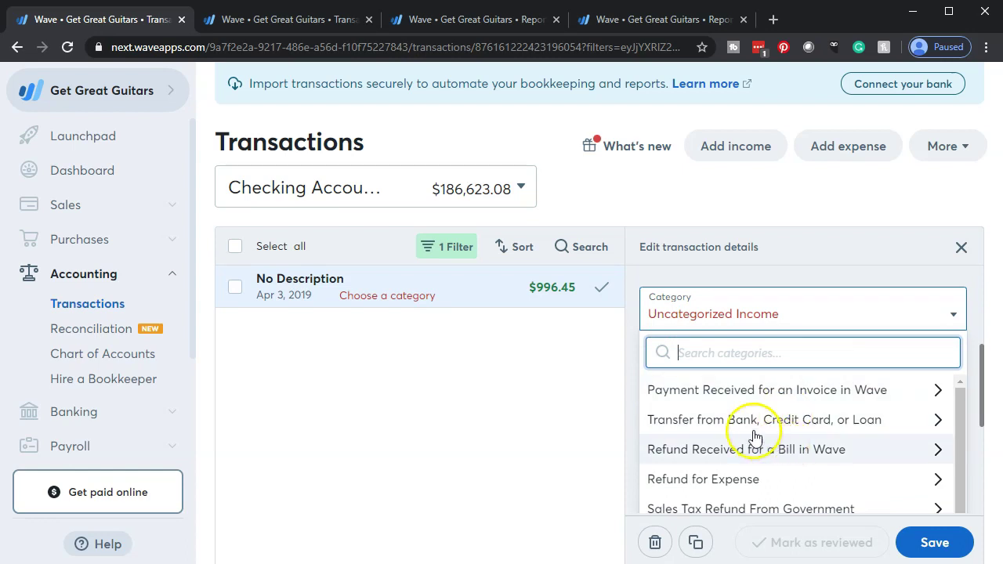
pyautogui.click(738, 423)
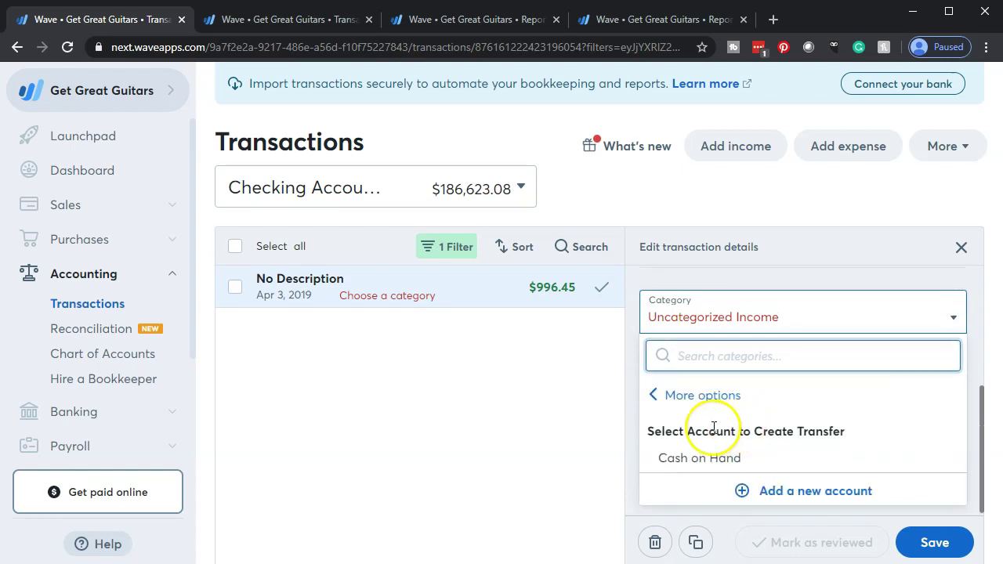
pyautogui.click(708, 461)
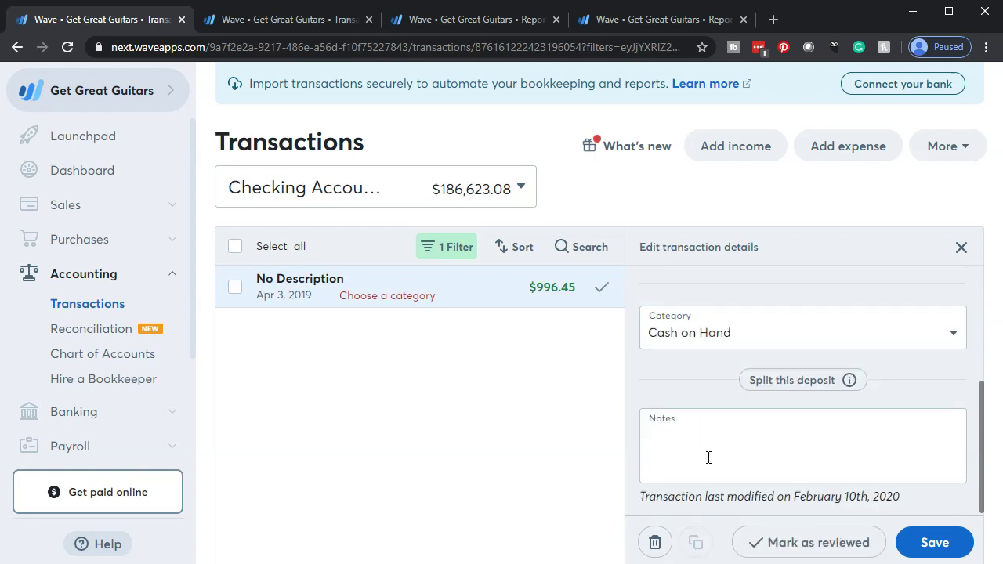
pyautogui.scroll(2, 708, 458)
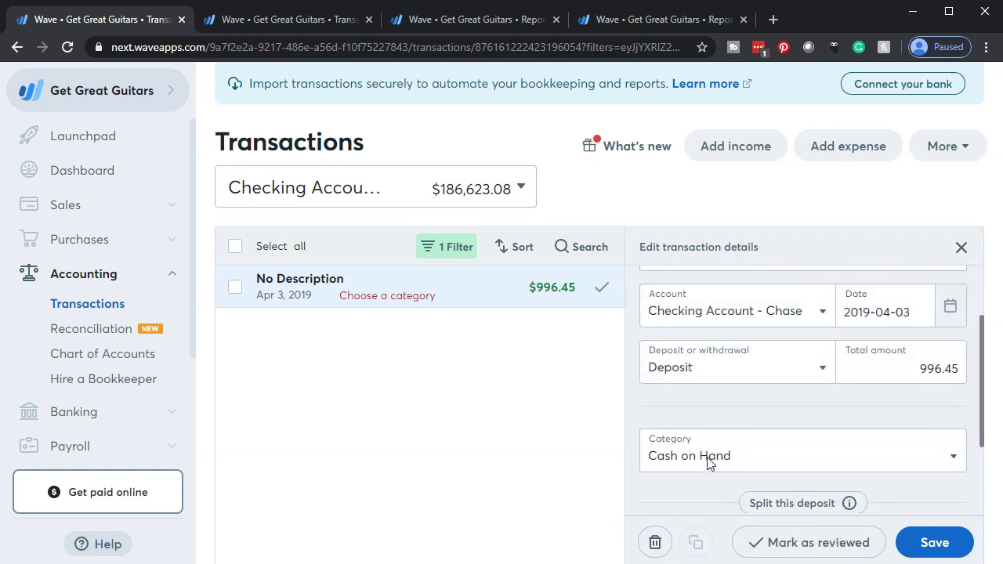
pyautogui.scroll(-2, 707, 462)
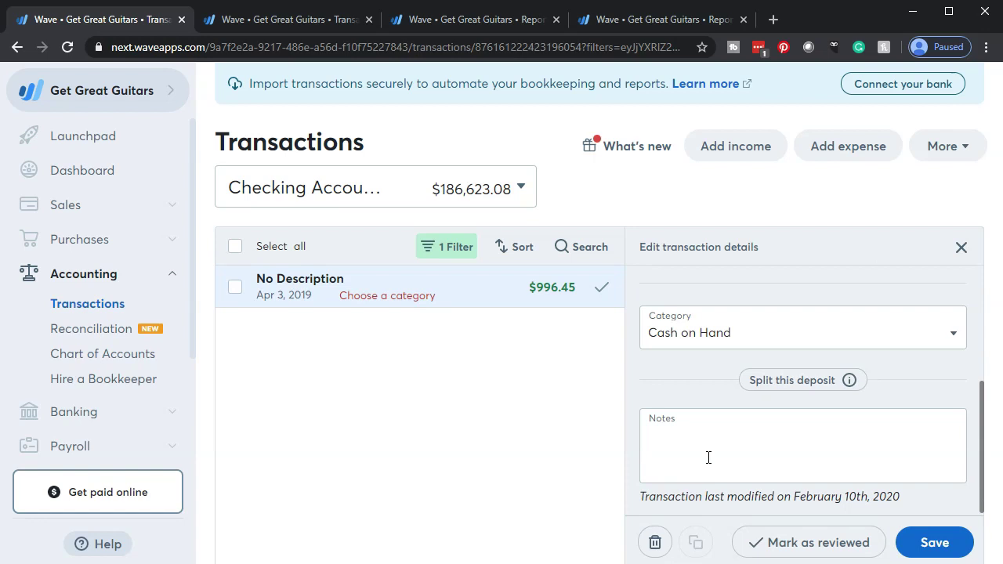
pyautogui.click(913, 544)
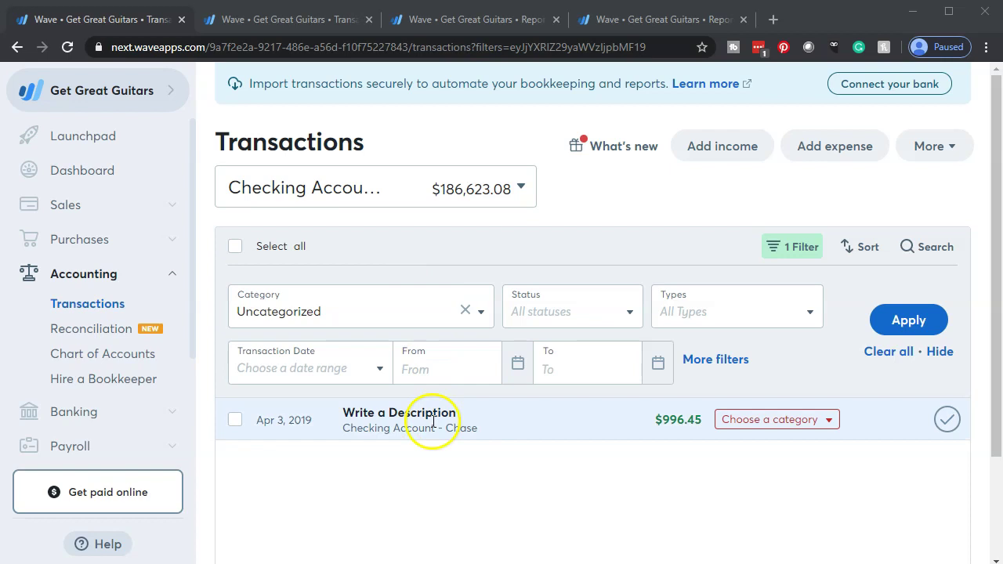
# Check the account balances on the Transactions page and examine the transfer entry among the Cash on Hand transactions.
pyautogui.click(530, 189)
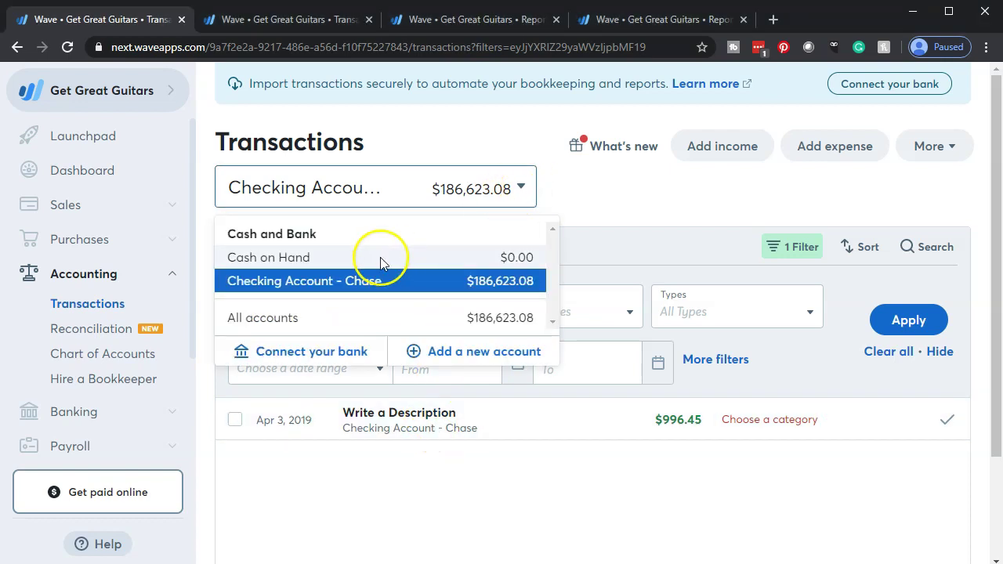
pyautogui.click(323, 286)
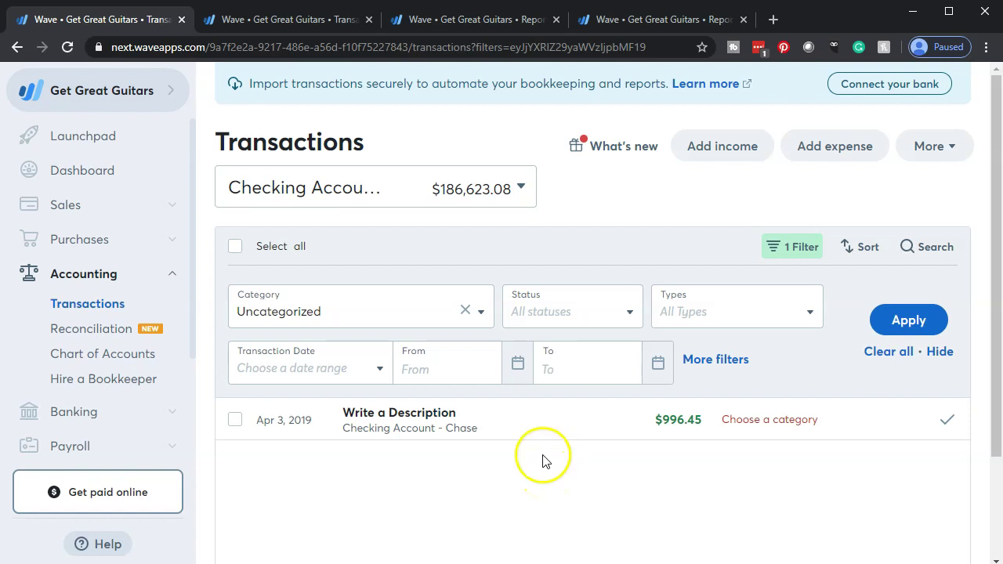
pyautogui.click(287, 19)
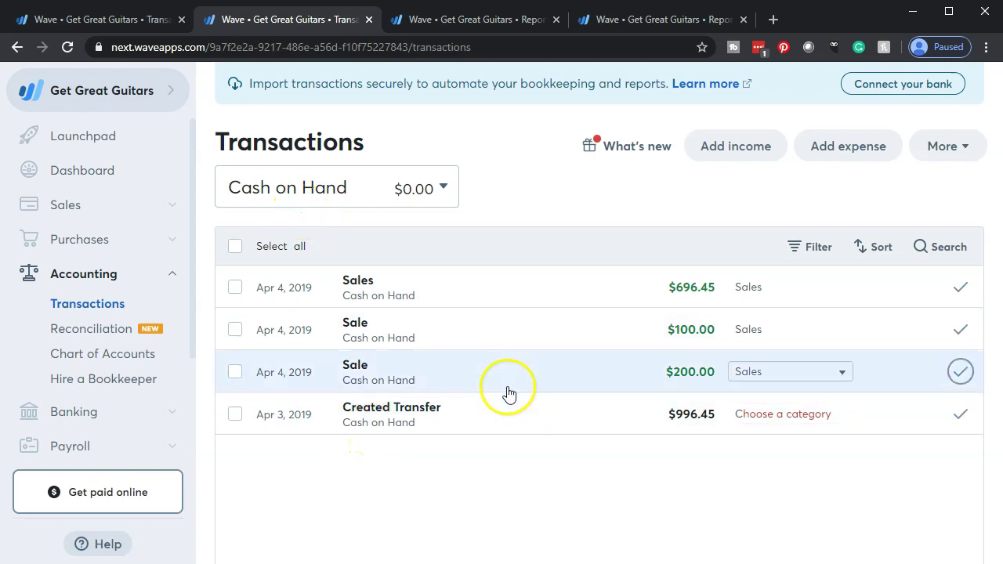
pyautogui.click(70, 47)
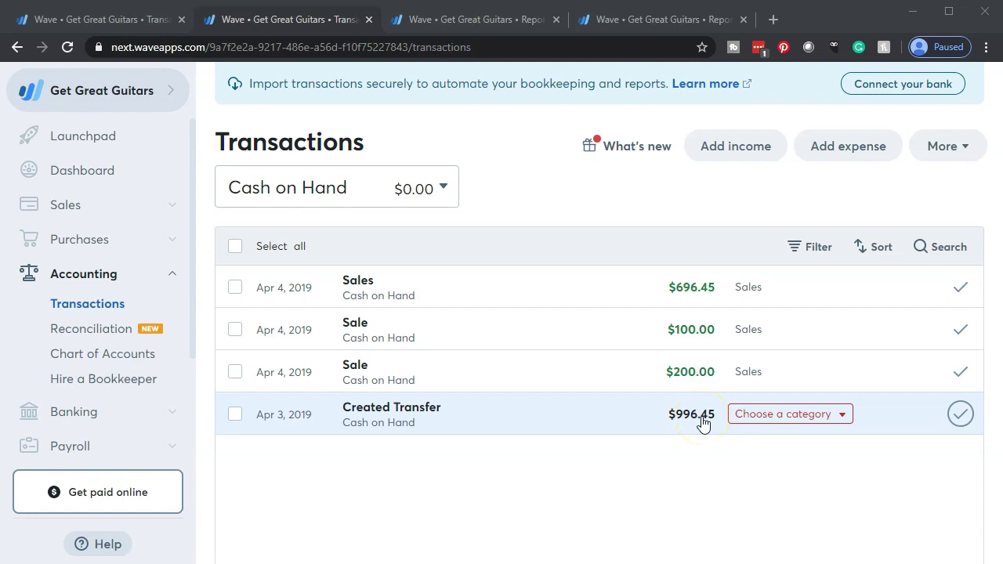
pyautogui.click(121, 21)
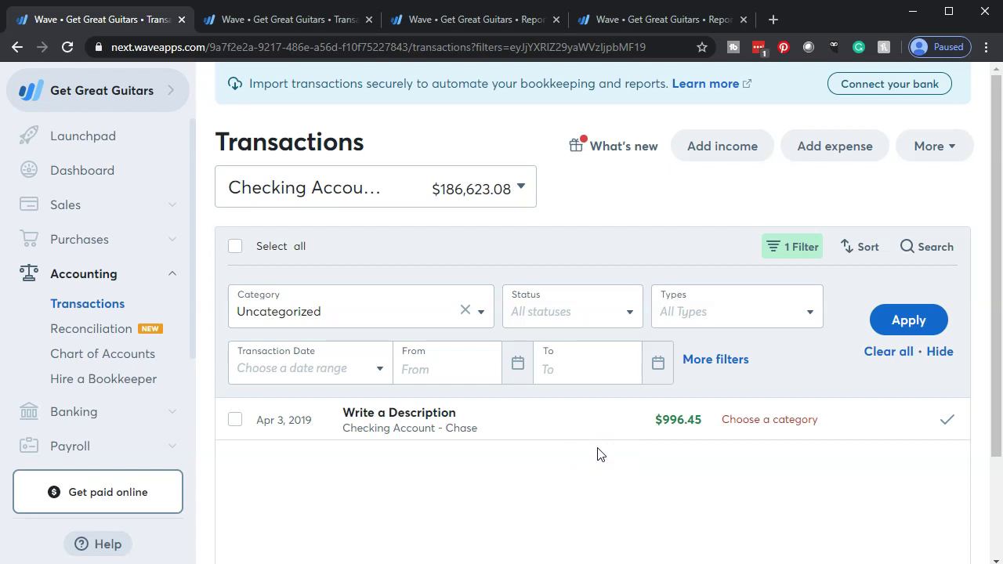
# Categorize the Apr 3, 2019 checking deposit under a new Other Short-Term Asset account named Cash Clearing Account, and save the transaction.
pyautogui.click(538, 419)
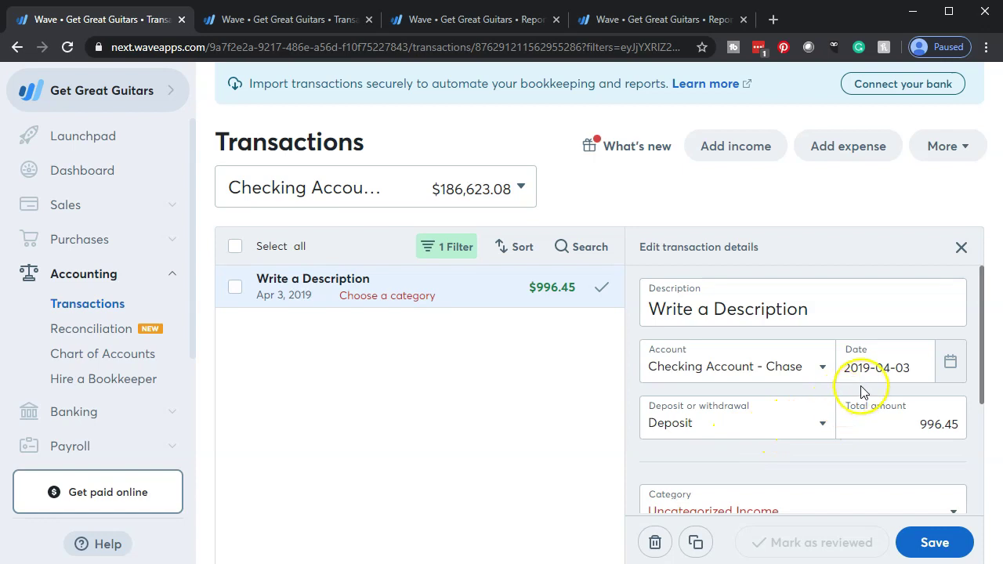
pyautogui.scroll(-3, 860, 391)
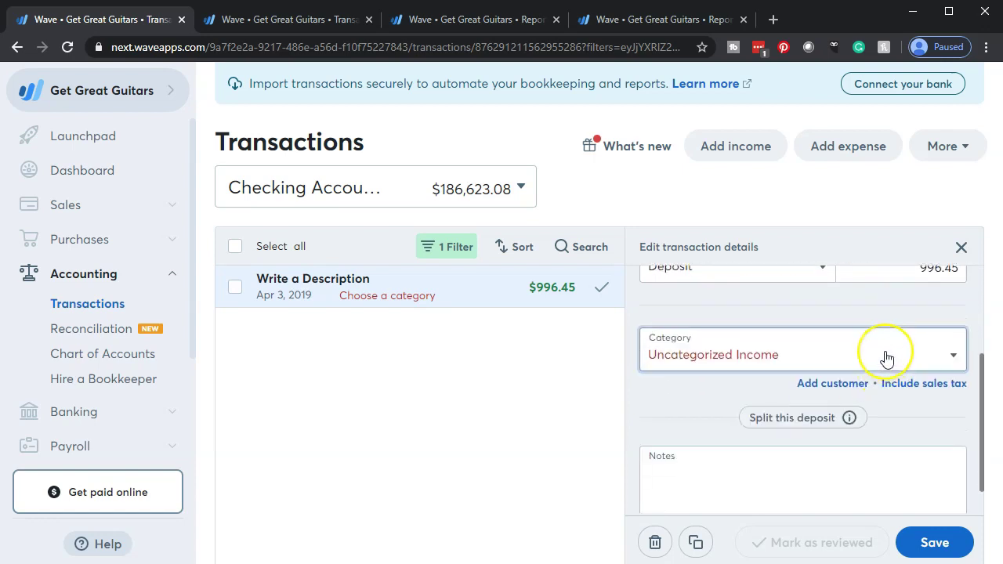
pyautogui.click(885, 357)
pyautogui.scroll(-5, 839, 465)
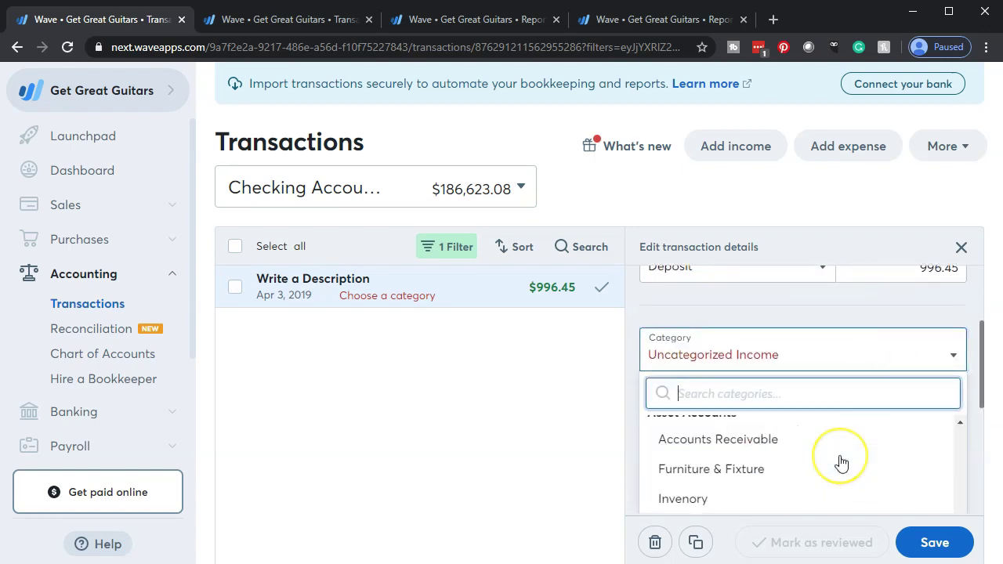
pyautogui.scroll(-10, 778, 470)
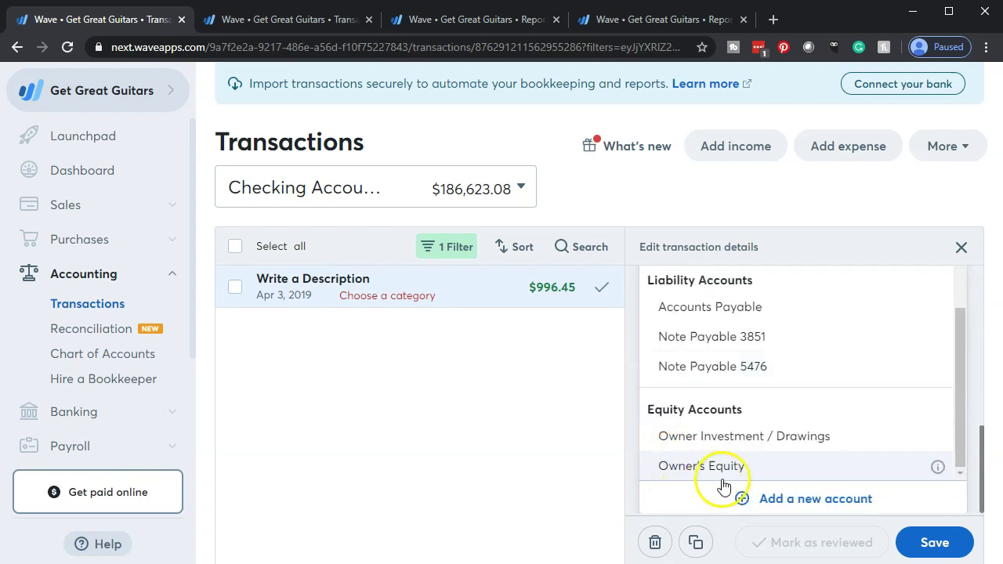
pyautogui.click(764, 499)
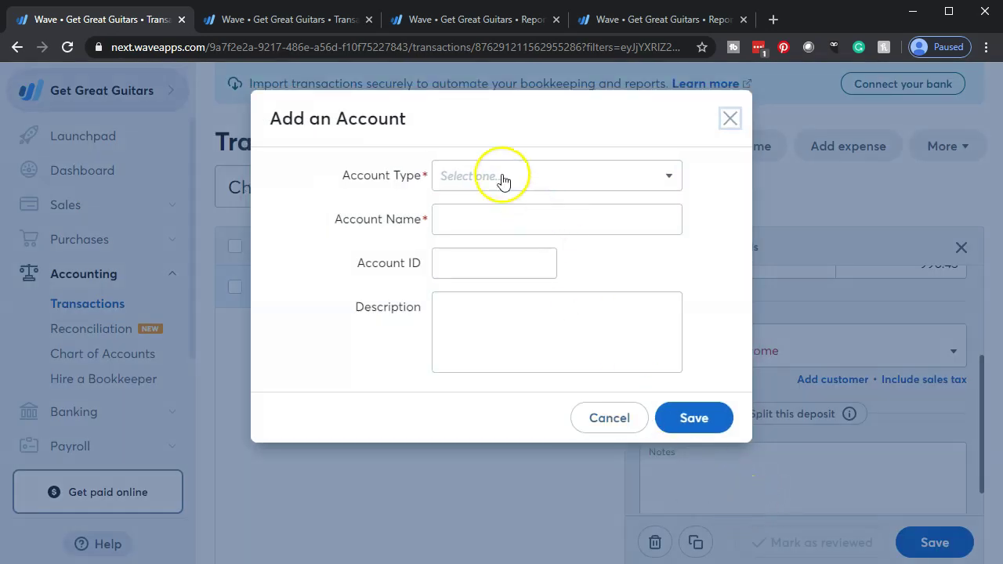
pyautogui.click(502, 179)
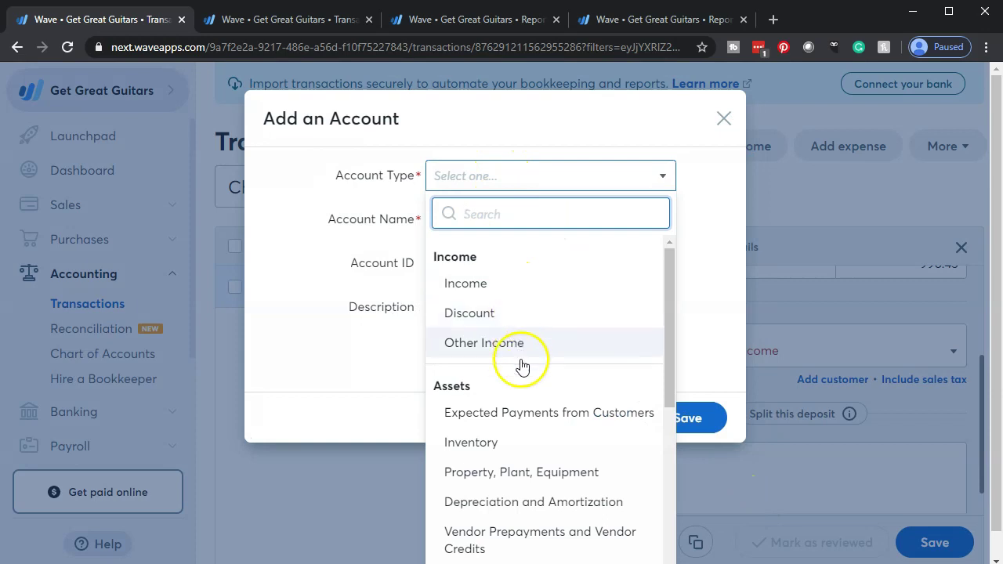
pyautogui.scroll(-2, 534, 422)
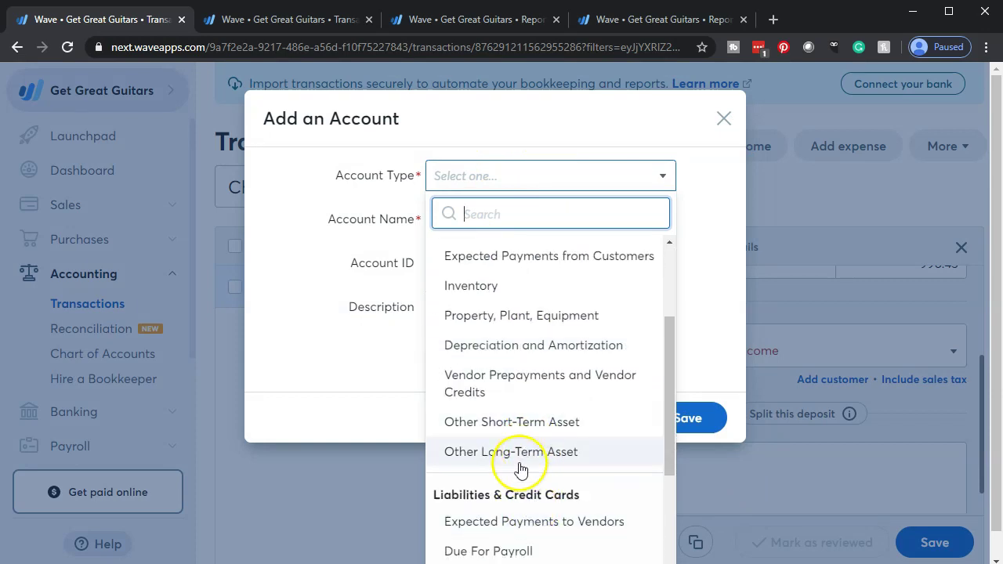
pyautogui.click(459, 423)
pyautogui.click(467, 220)
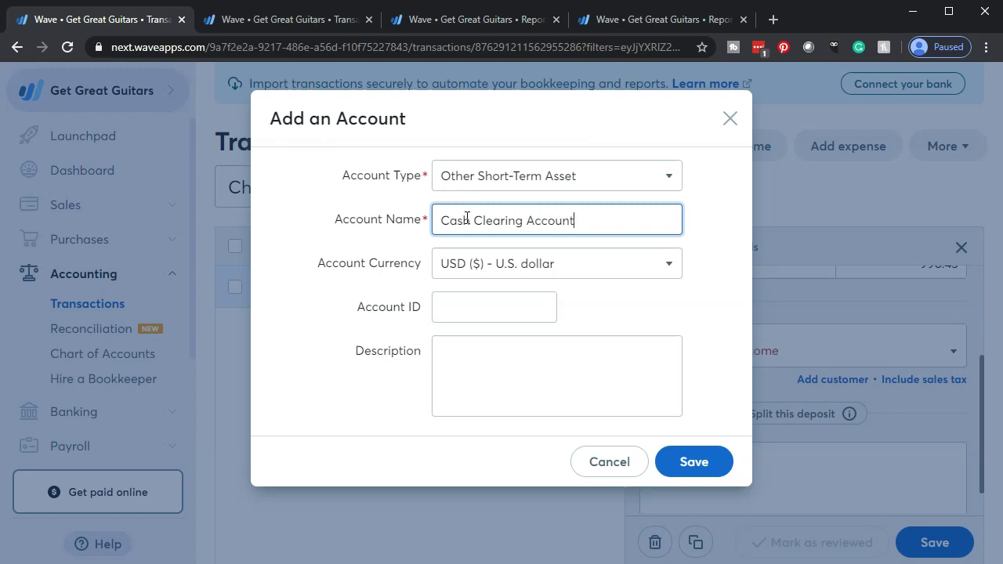
pyautogui.click(681, 465)
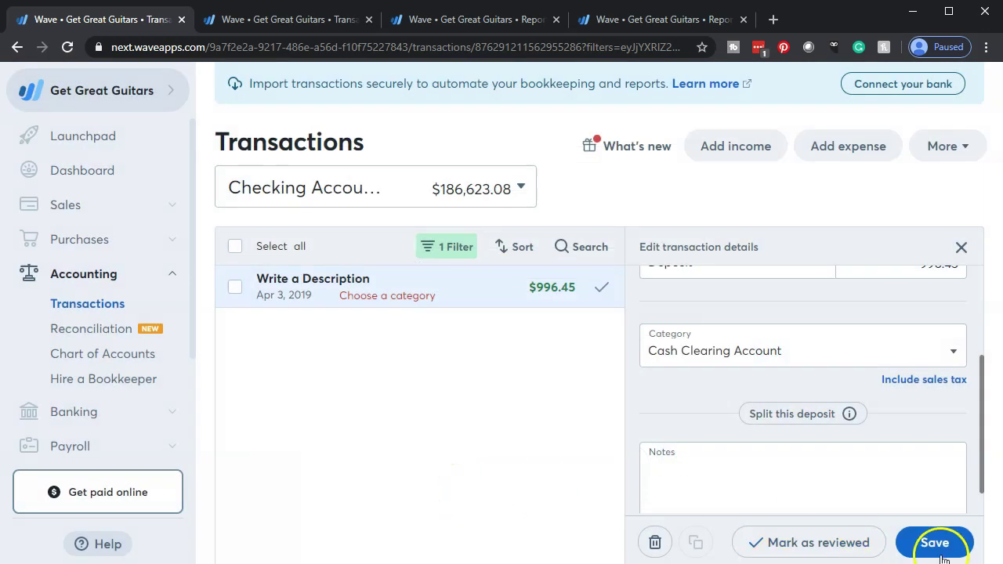
pyautogui.click(941, 556)
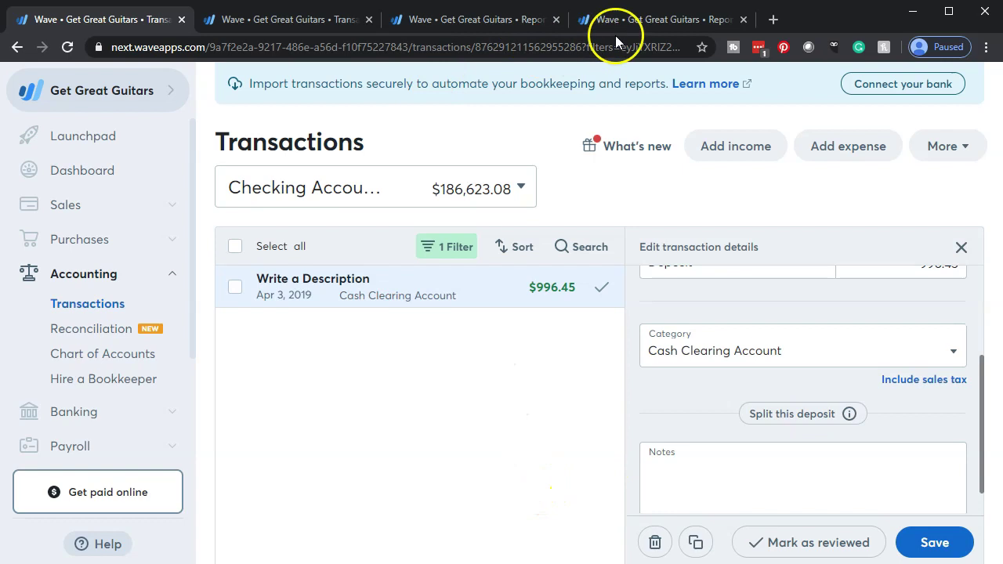
# Update the 2019 Balance Sheet report and examine the Cash Clearing Account line under Other Current Assets.
pyautogui.click(639, 22)
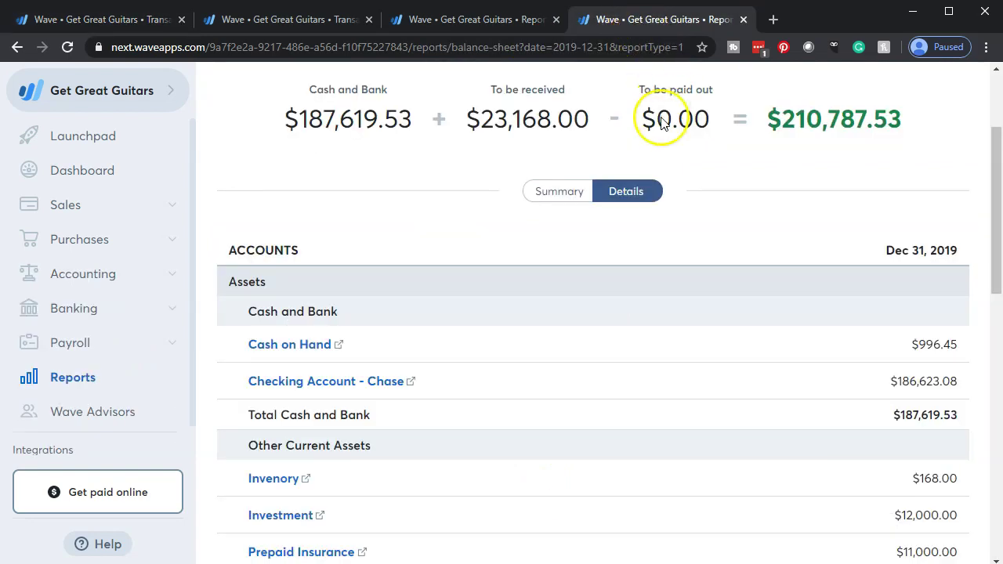
pyautogui.scroll(3, 660, 112)
pyautogui.click(905, 188)
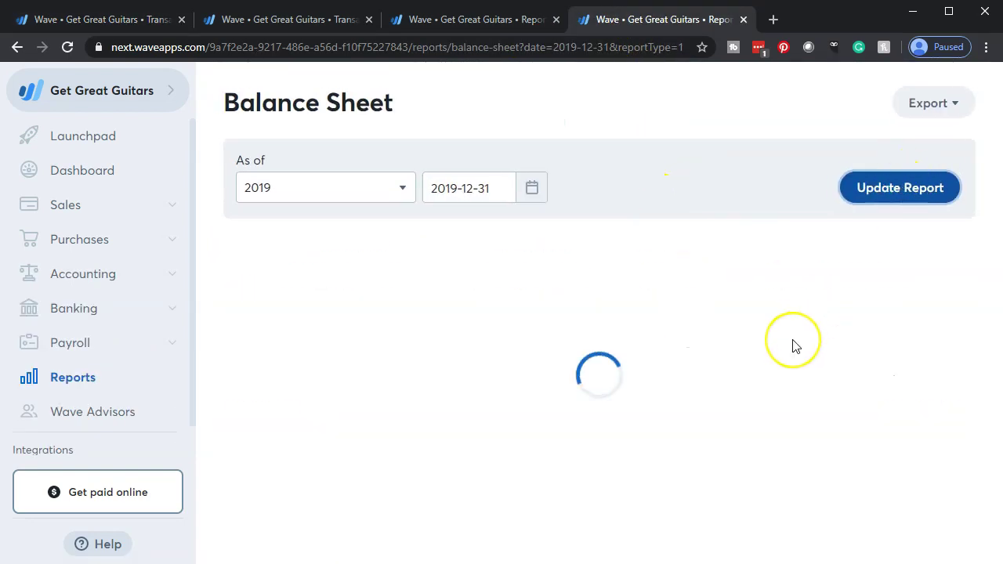
pyautogui.scroll(-4, 794, 345)
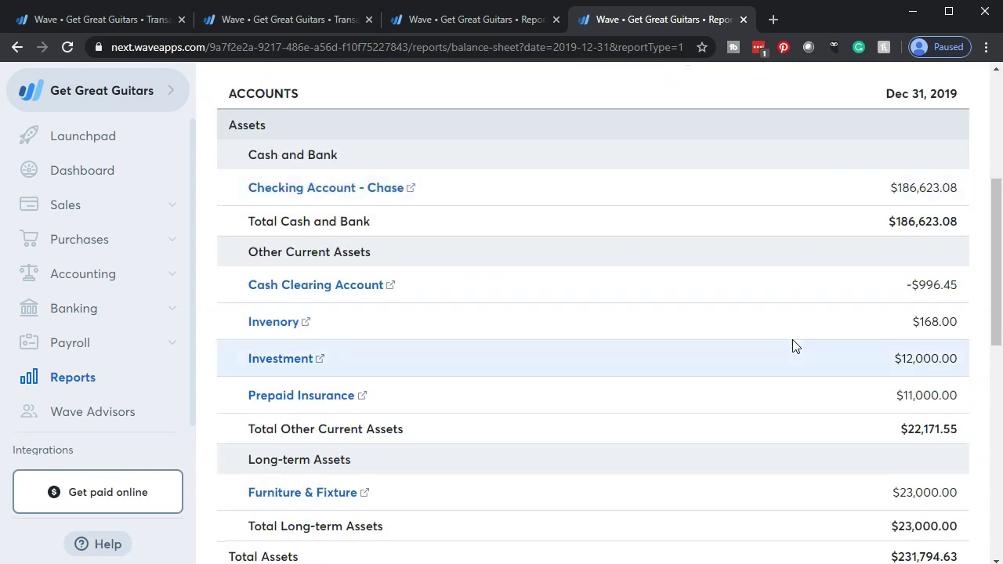
pyautogui.click(470, 321)
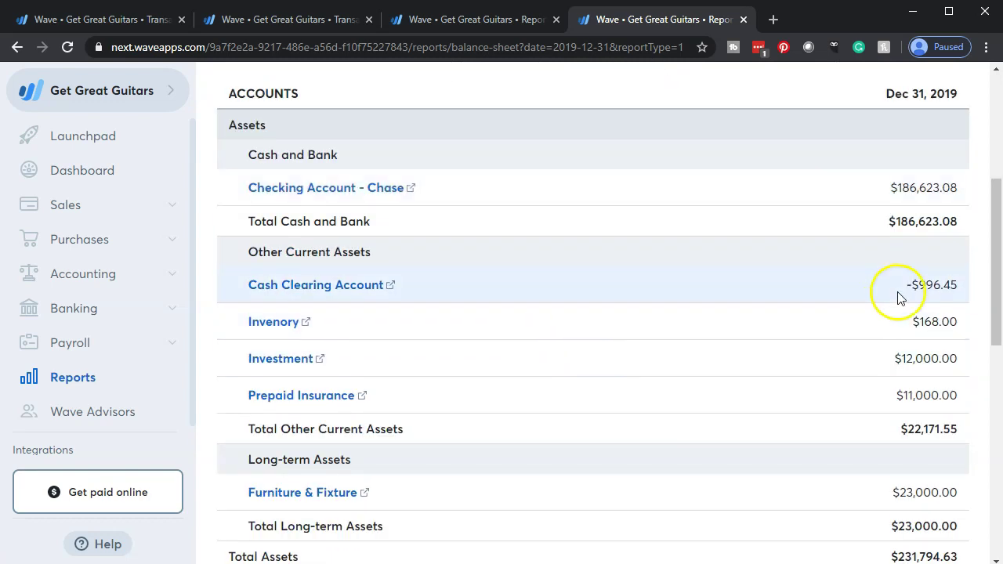
# Update the 2019 Profit & Loss report and examine its Income section.
pyautogui.click(492, 24)
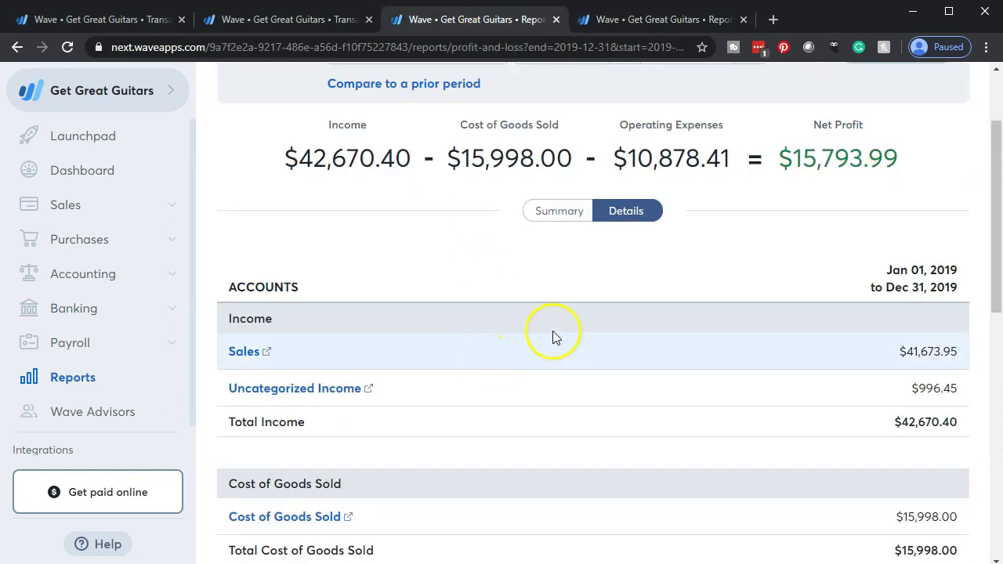
pyautogui.scroll(2, 729, 235)
pyautogui.click(873, 164)
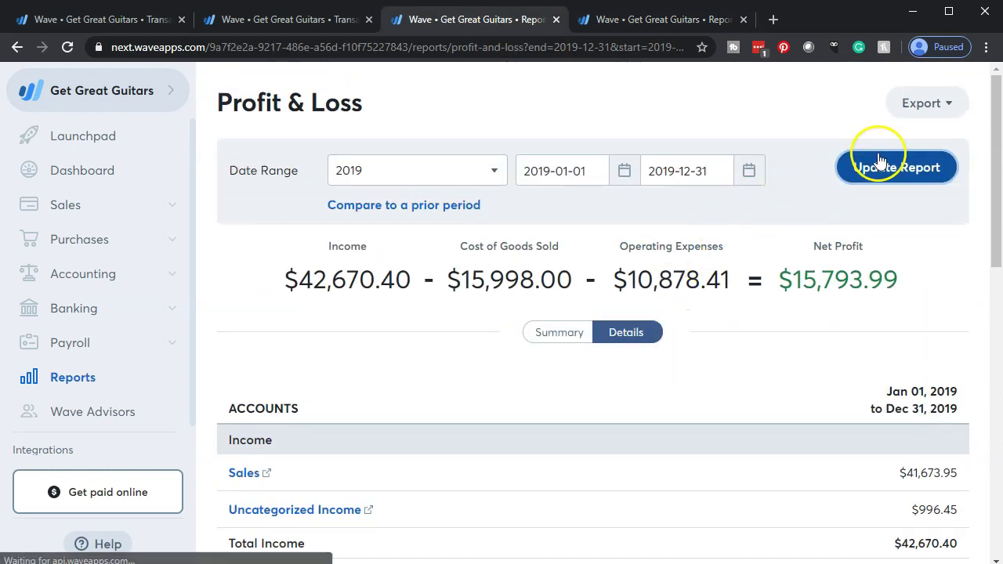
pyautogui.scroll(-3, 547, 358)
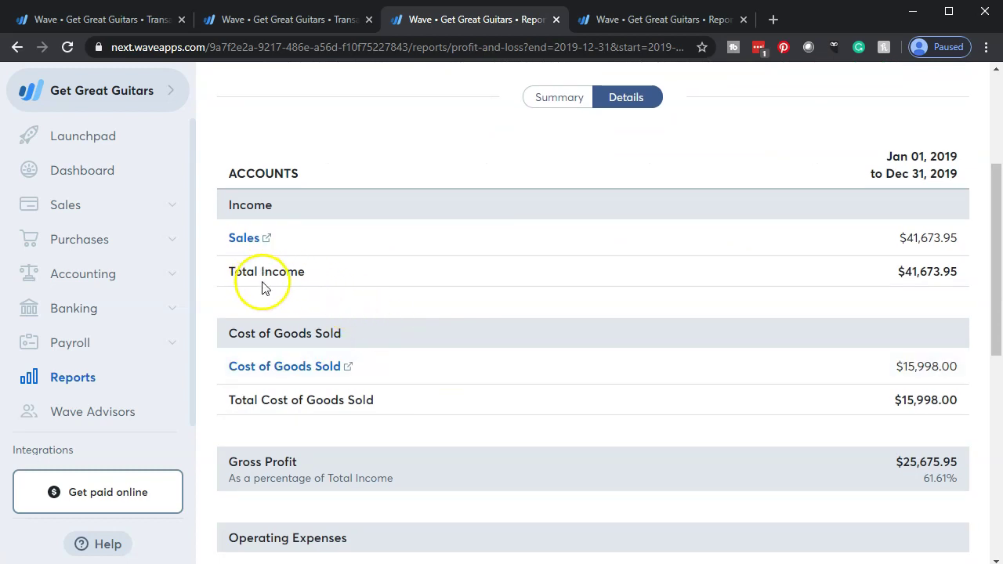
# Compare the Cash Clearing Account line in the Balance Sheet with the transactions recorded in Cash on Hand.
pyautogui.click(607, 21)
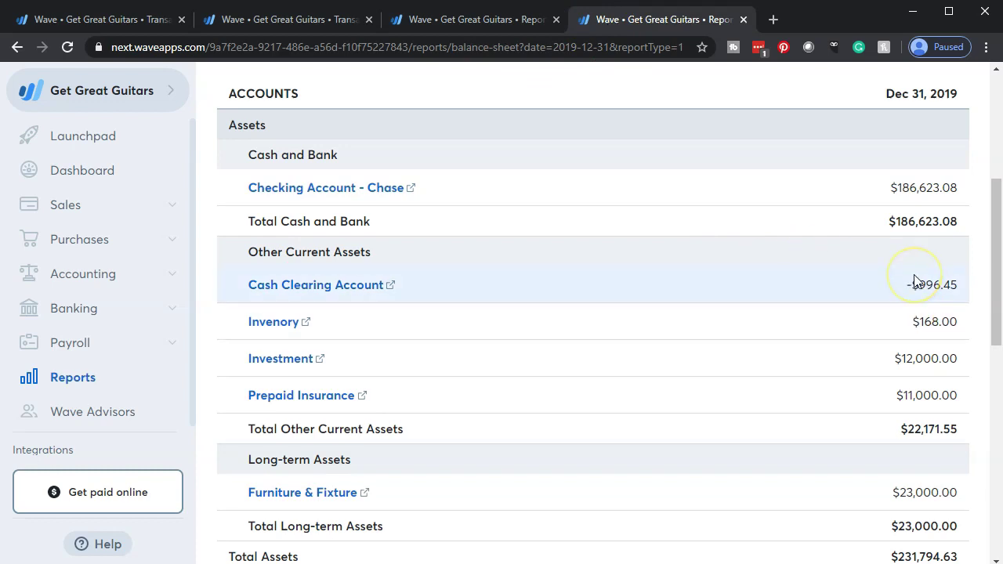
pyautogui.scroll(1, 873, 324)
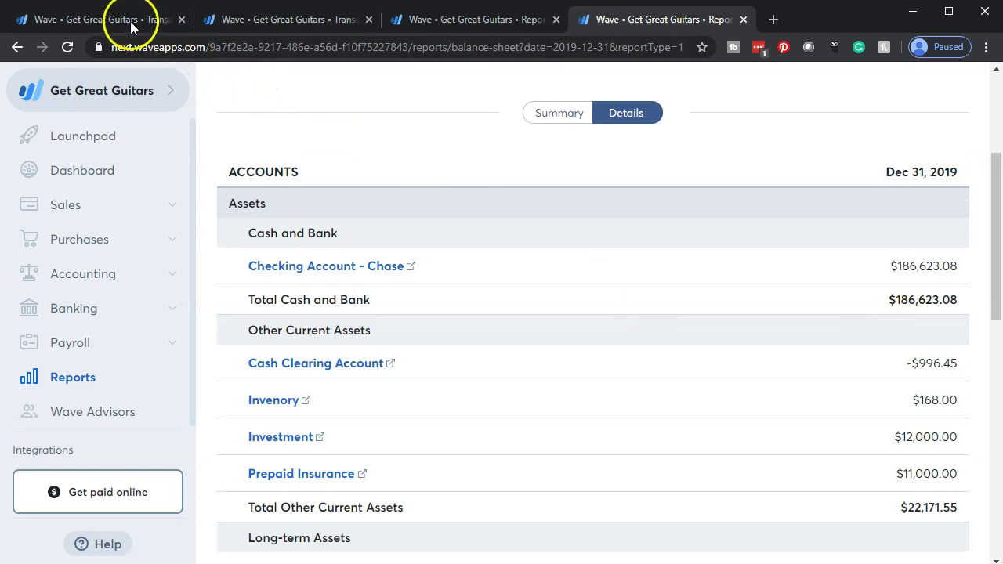
pyautogui.click(266, 19)
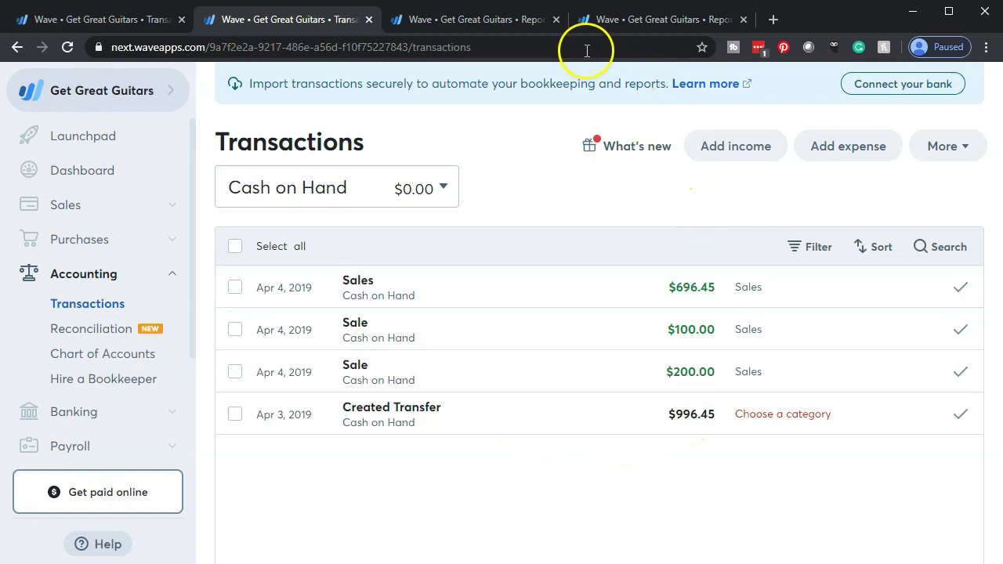
# Examine Uncategorized Expense under Operating Expenses in the Profit & Loss report and return to the Balance Sheet.
pyautogui.click(486, 21)
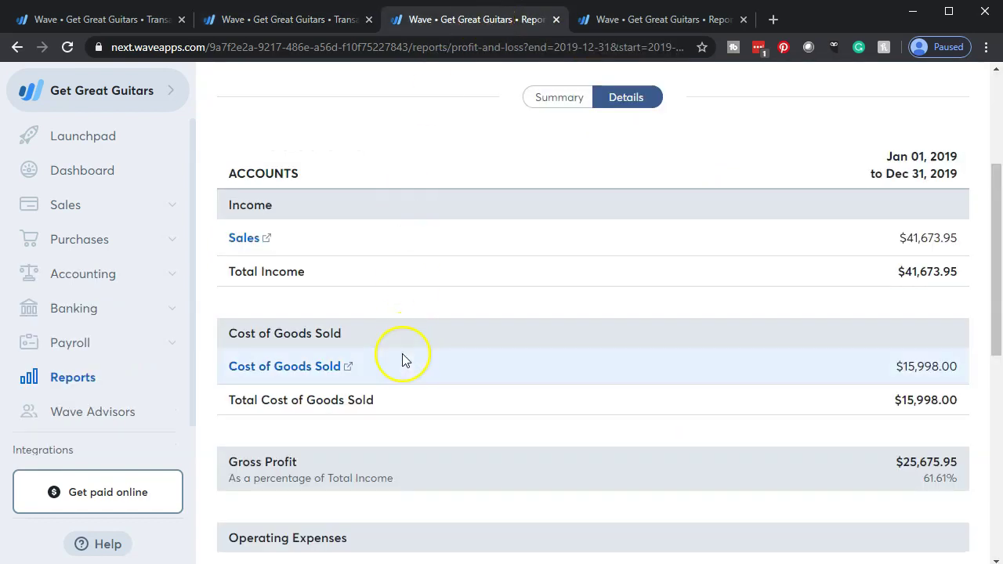
pyautogui.scroll(-4, 402, 358)
pyautogui.scroll(-1, 402, 359)
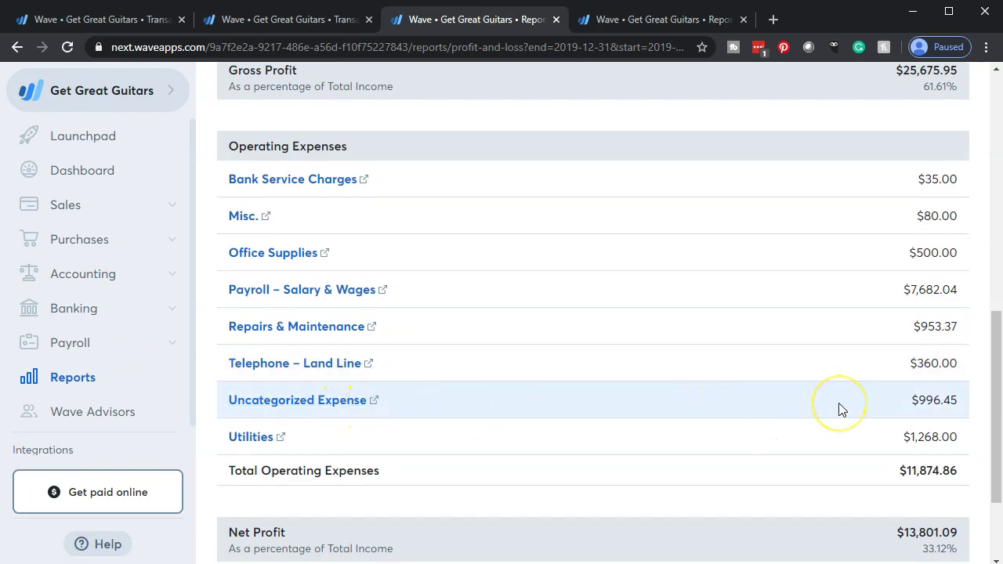
pyautogui.click(646, 25)
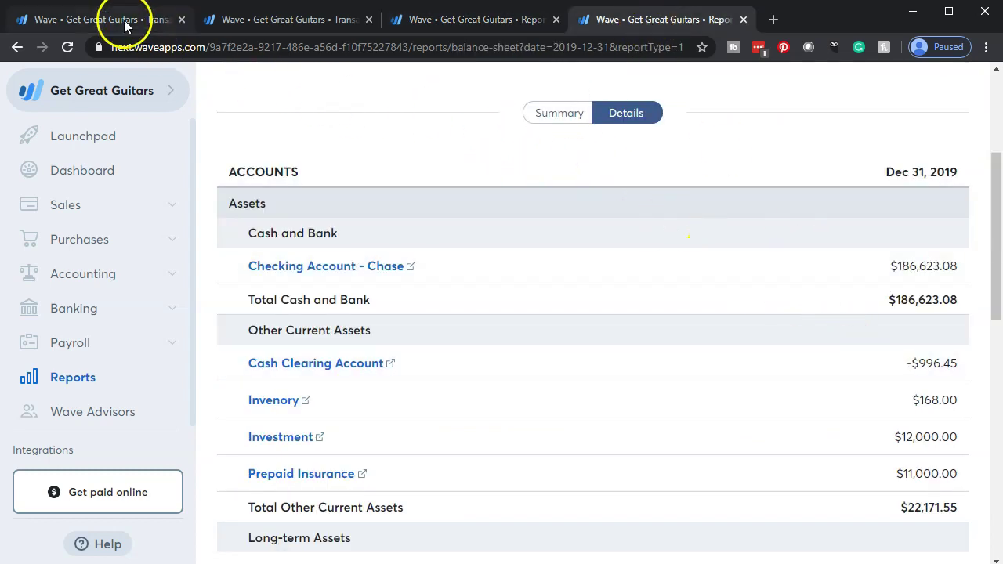
# Check the Chase deposit's category, recategorize the $996.45 Created Transfer withdrawal in Cash on Hand as Cash Clearing Account, and save it.
pyautogui.click(125, 23)
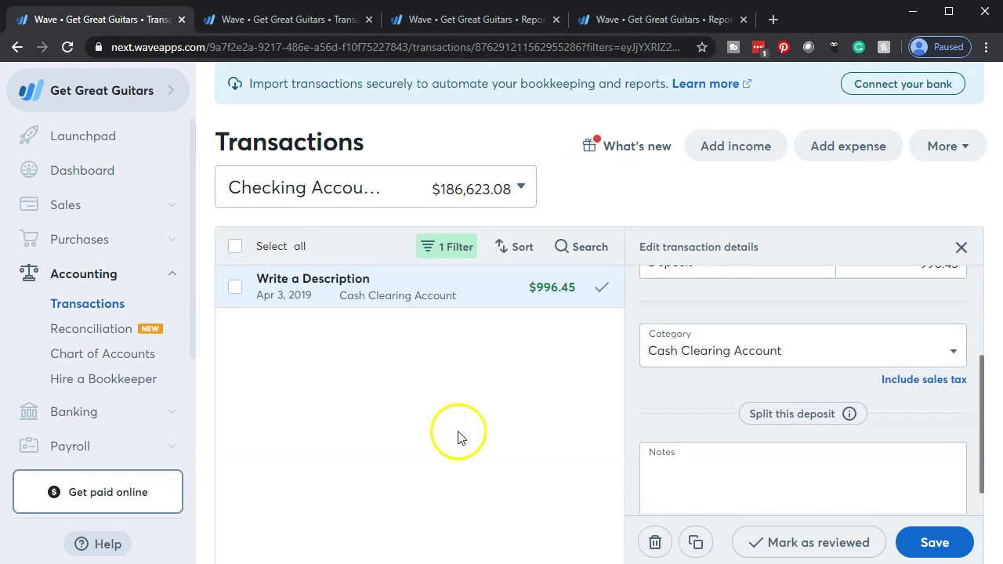
pyautogui.scroll(1, 701, 423)
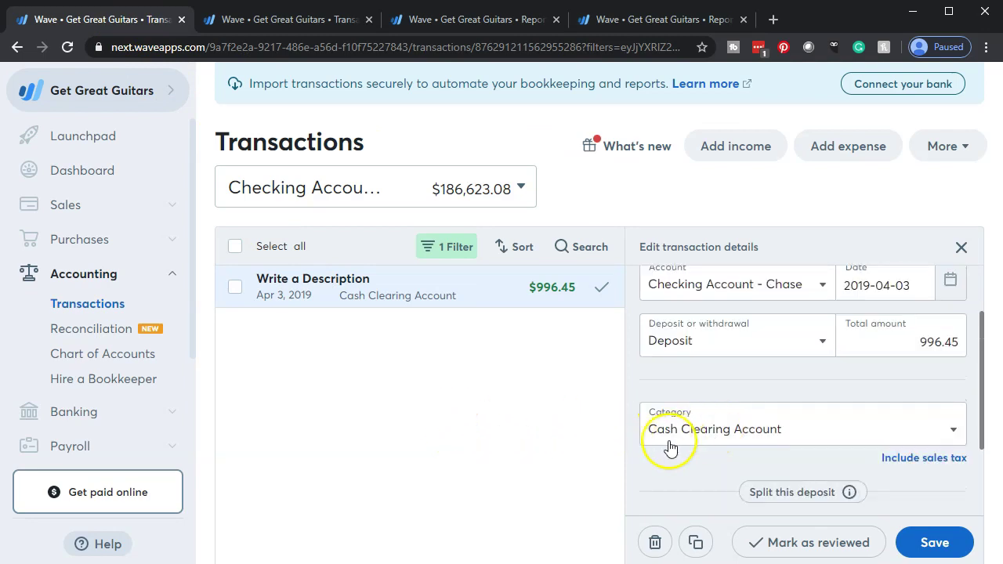
pyautogui.click(303, 18)
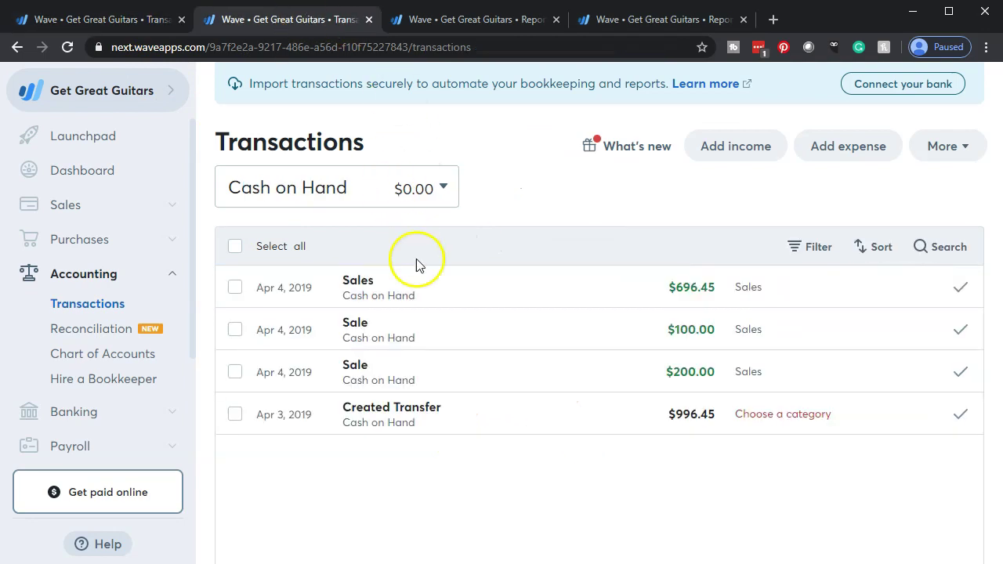
pyautogui.click(607, 414)
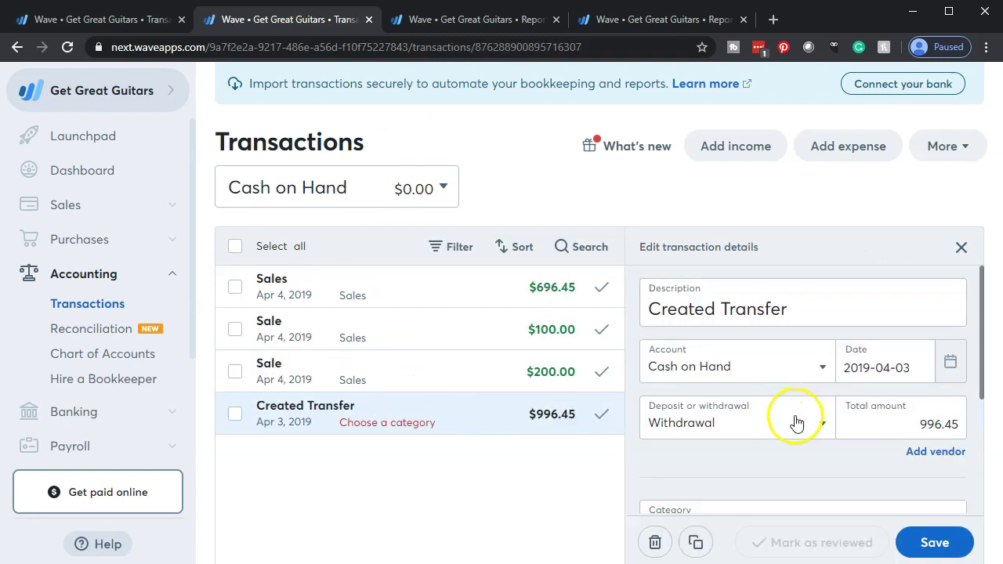
pyautogui.scroll(-1, 796, 423)
pyautogui.scroll(-2, 794, 437)
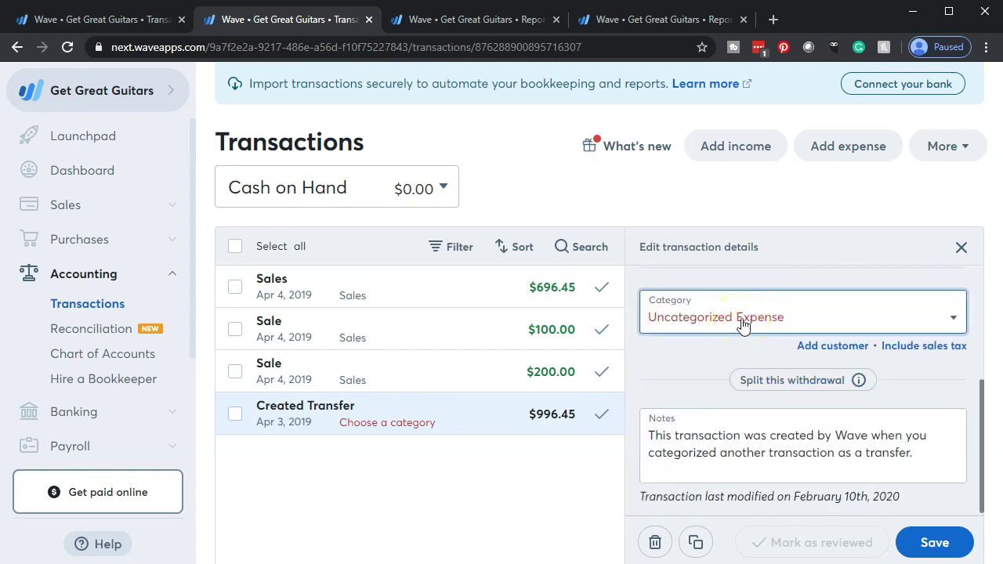
pyautogui.click(743, 324)
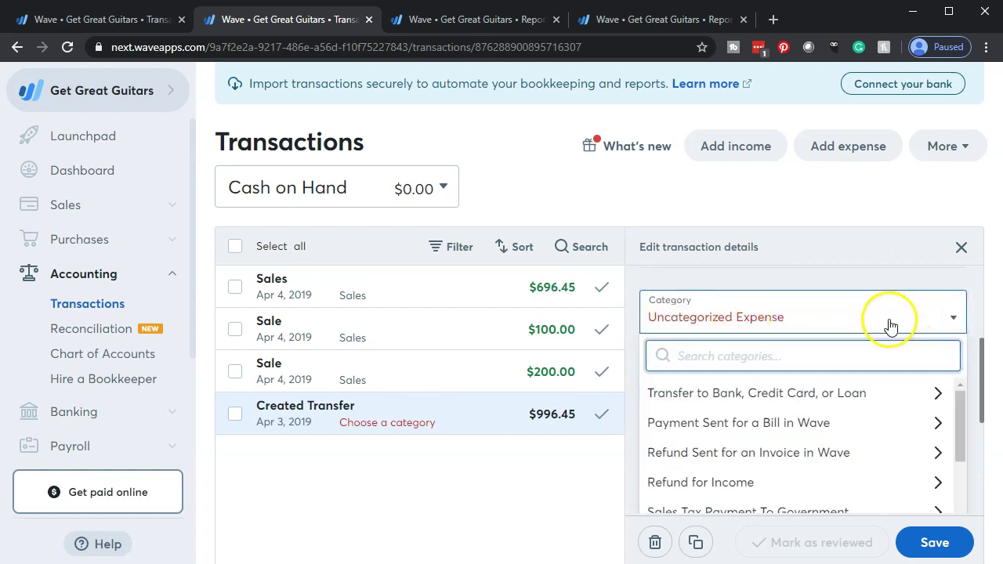
pyautogui.write('Cash')
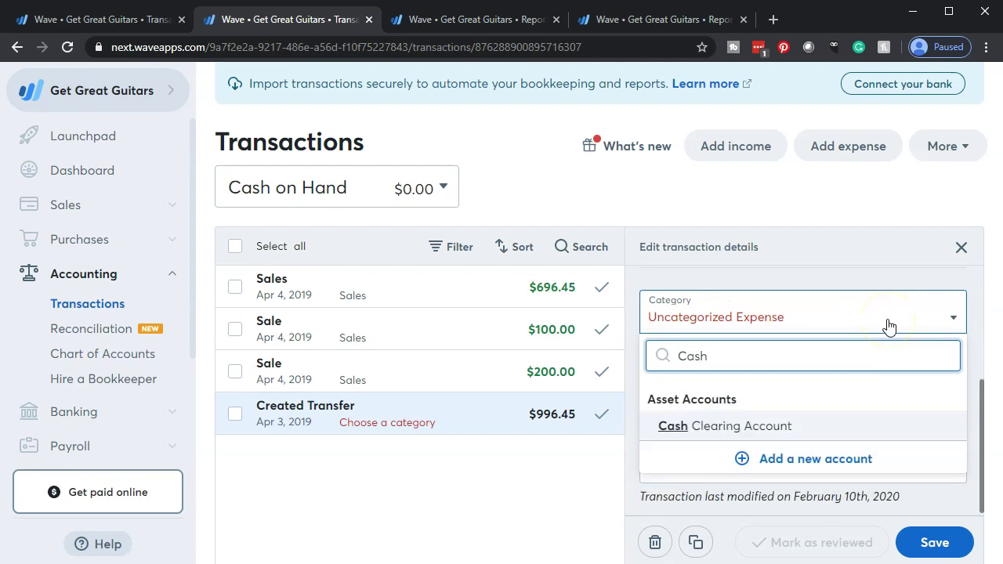
pyautogui.click(705, 426)
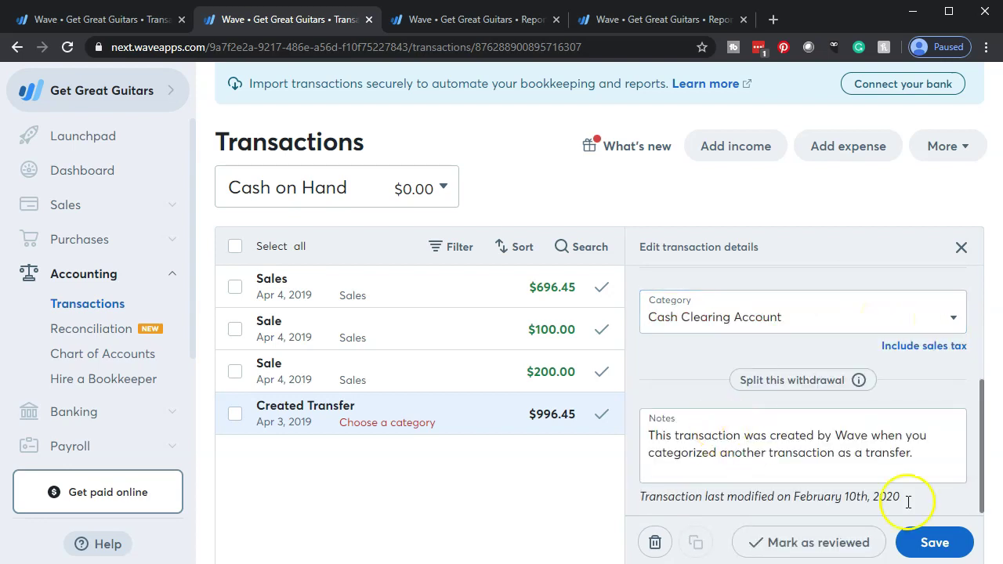
pyautogui.click(969, 542)
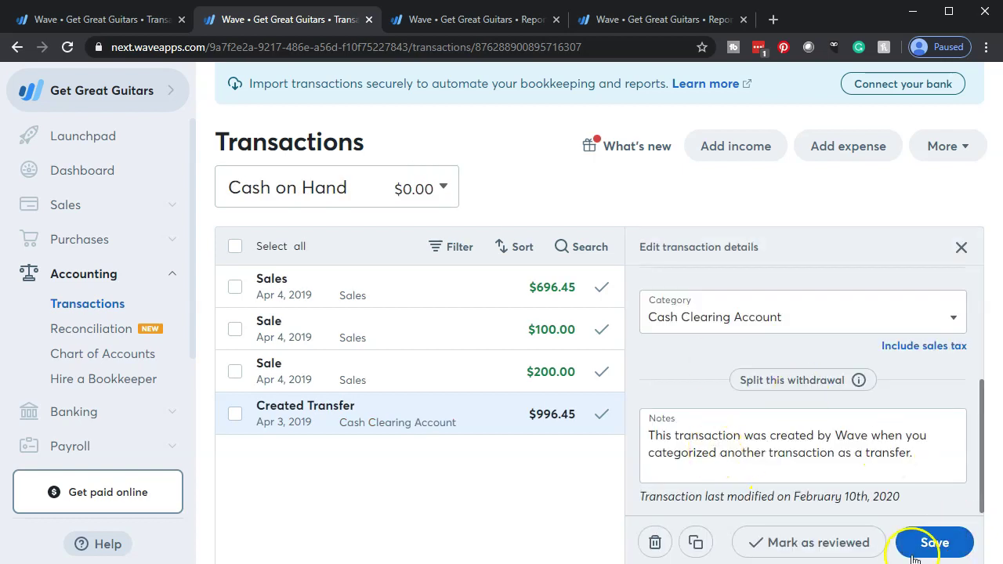
pyautogui.click(944, 544)
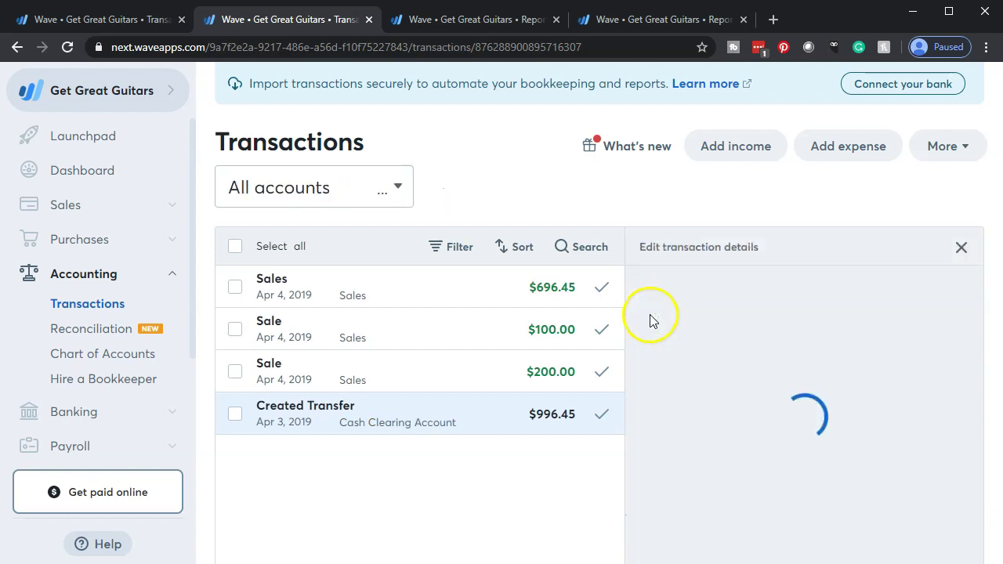
# Mark the three April 4 sales and the Created Transfer withdrawal in Cash on Hand as reviewed.
pyautogui.click(598, 327)
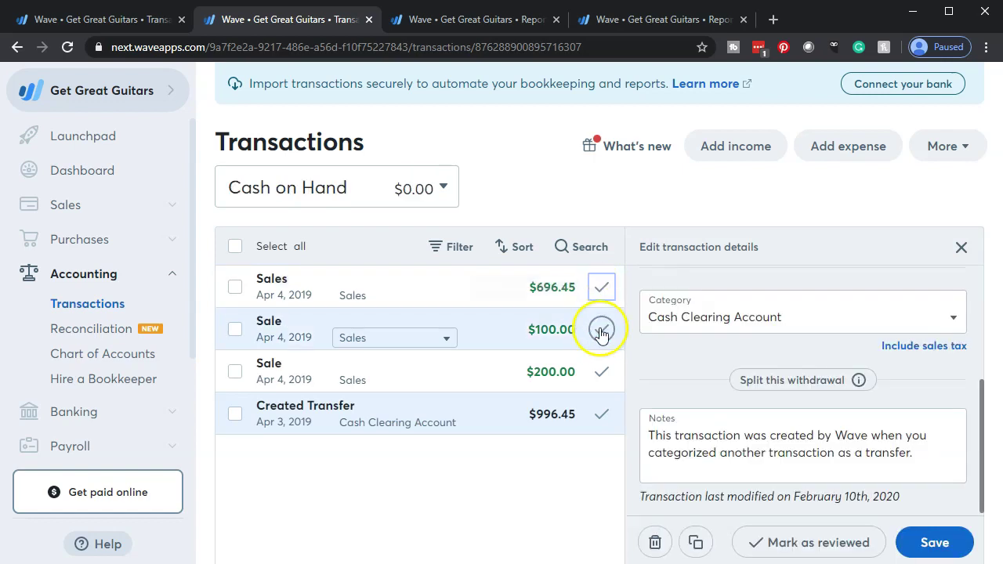
pyautogui.click(600, 417)
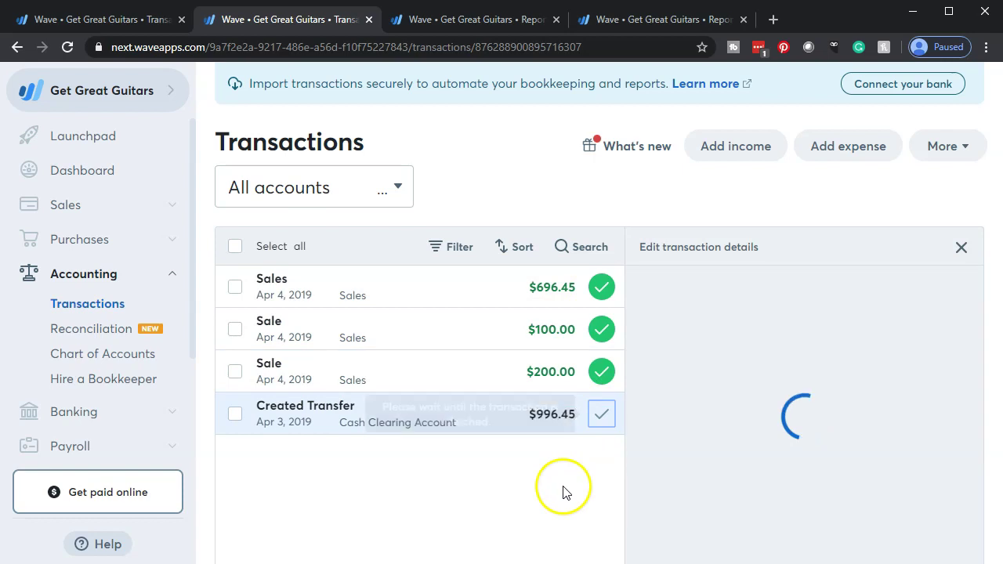
# Update the 2019 Balance Sheet report and examine the Cash and Bank and Other Current Assets sections.
pyautogui.click(627, 19)
pyautogui.scroll(3, 488, 193)
pyautogui.click(896, 188)
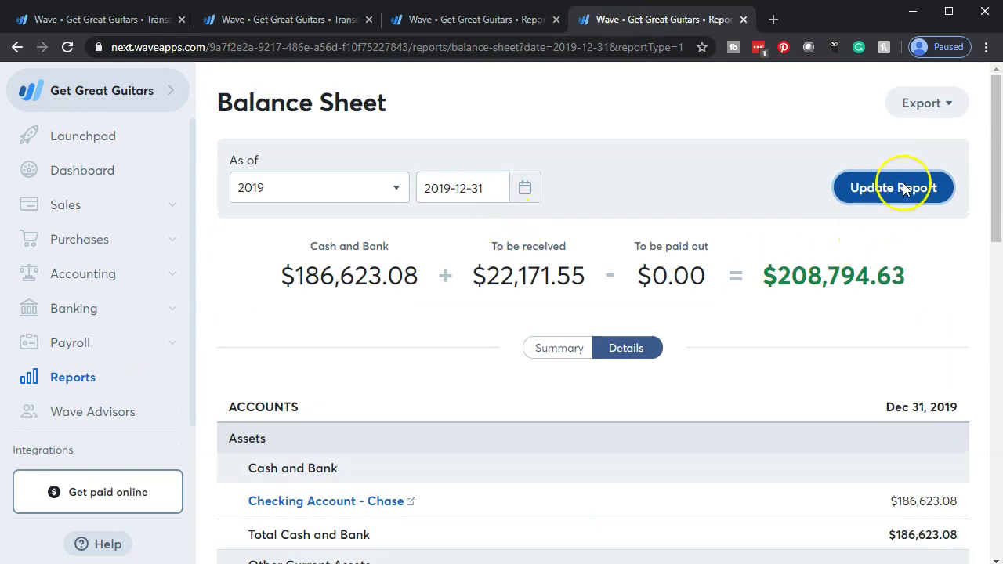
pyautogui.scroll(-3, 857, 287)
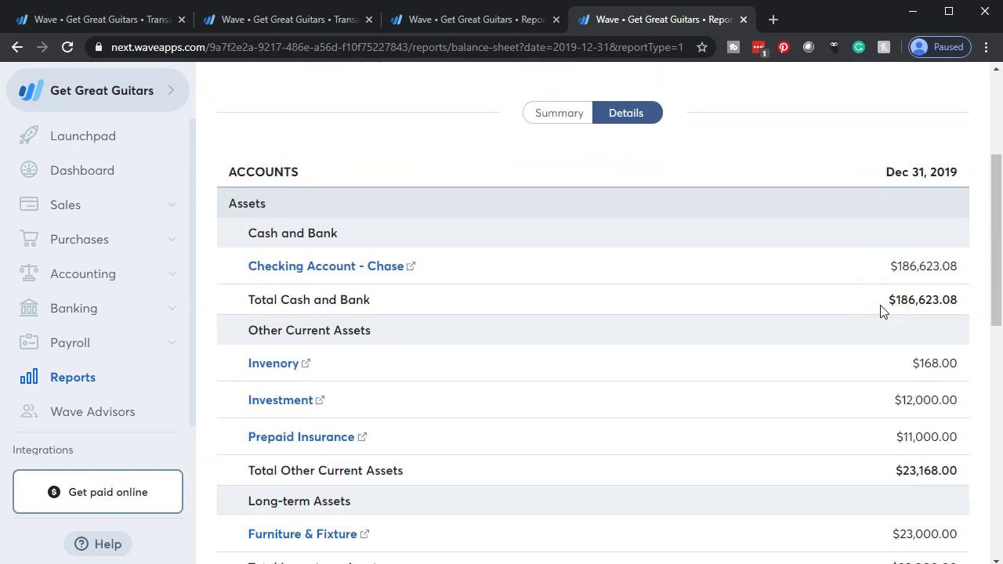
pyautogui.click(897, 265)
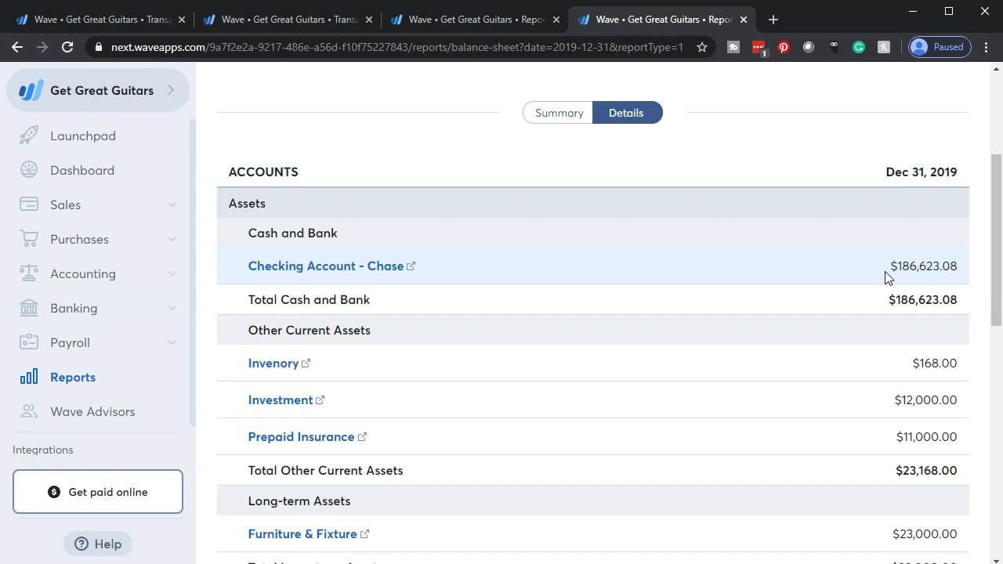
# Update the 2019 Profit & Loss report and examine its Income and Operating Expenses sections.
pyautogui.click(482, 24)
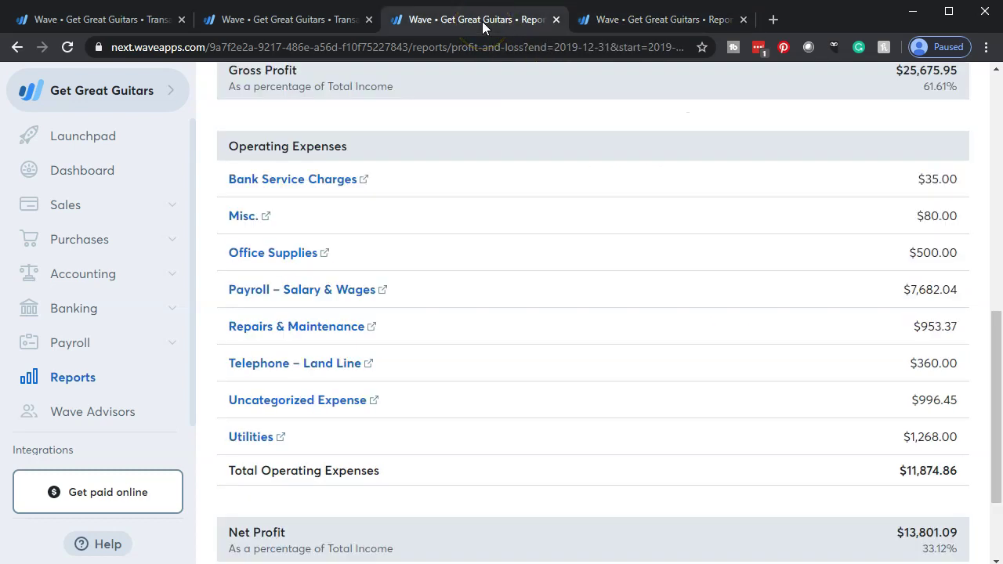
pyautogui.scroll(8, 548, 290)
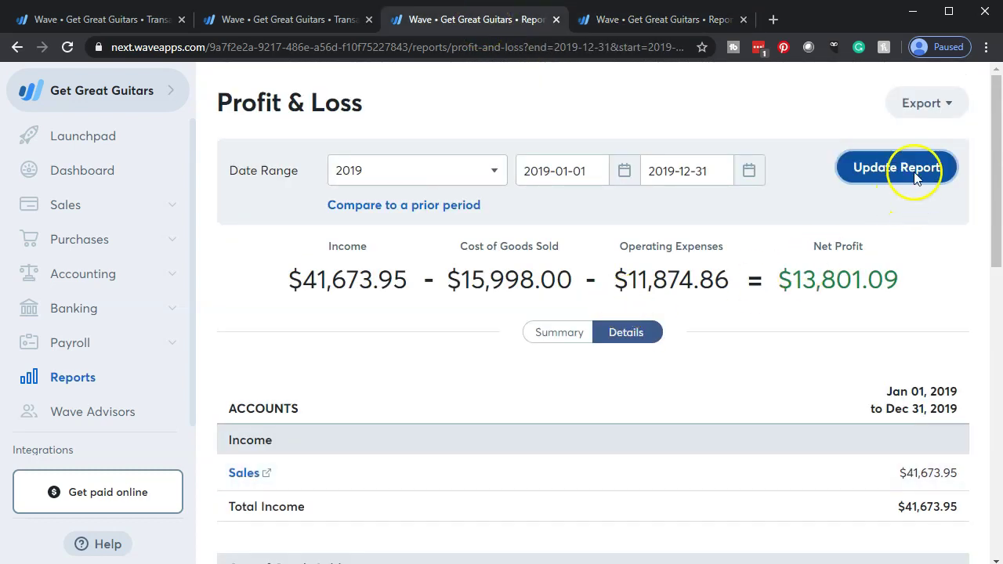
pyautogui.click(915, 177)
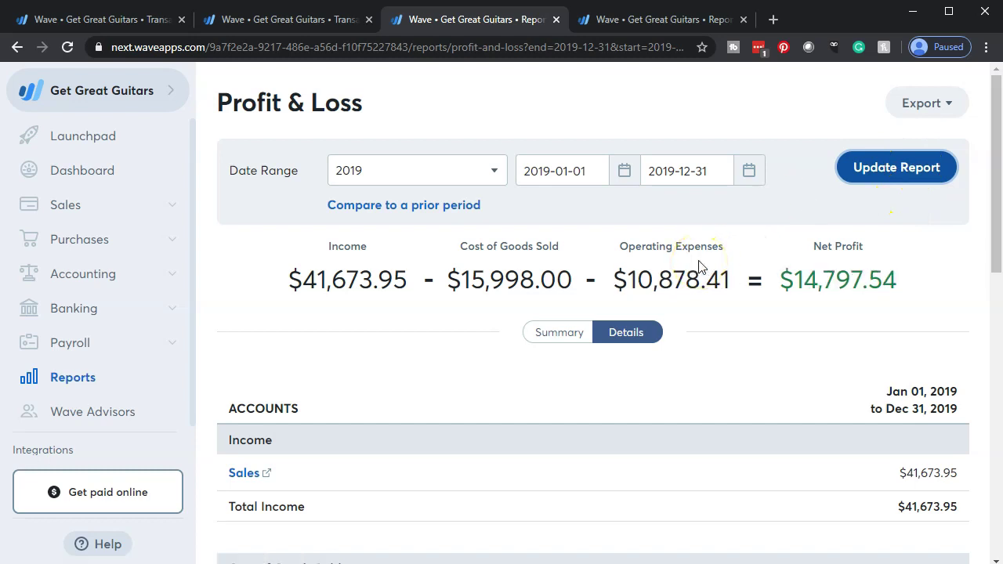
pyautogui.scroll(-7, 700, 263)
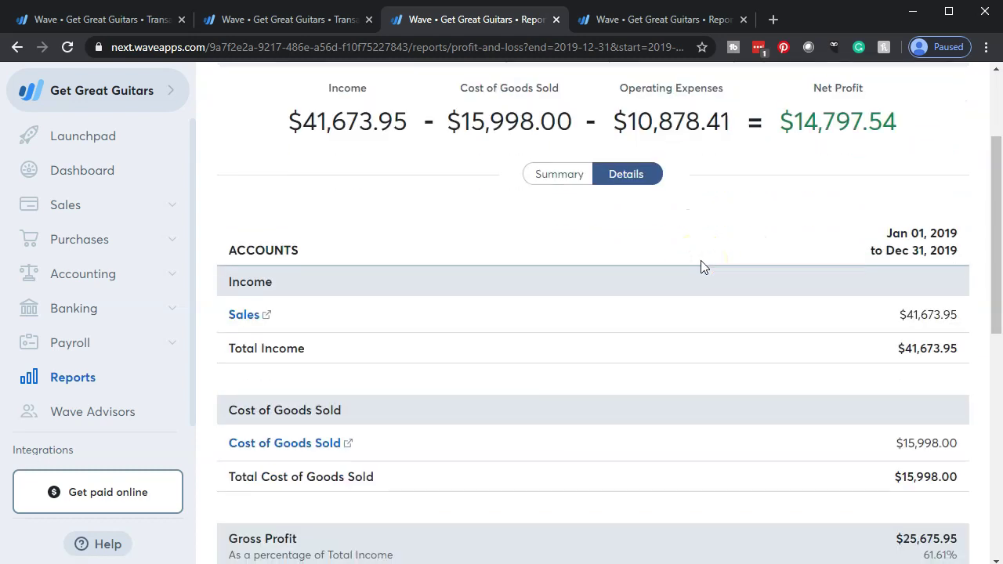
pyautogui.scroll(-1, 700, 266)
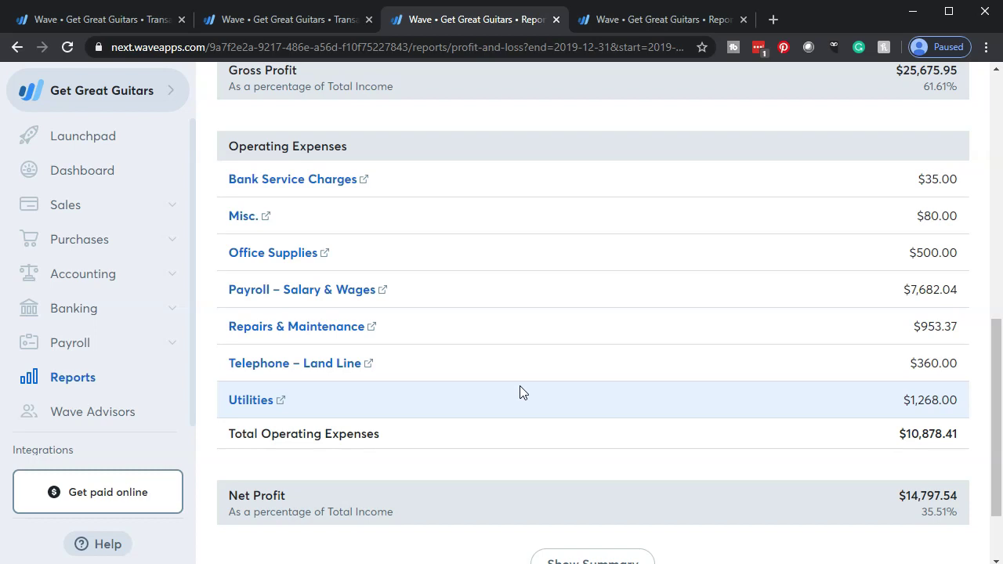
pyautogui.scroll(6, 520, 386)
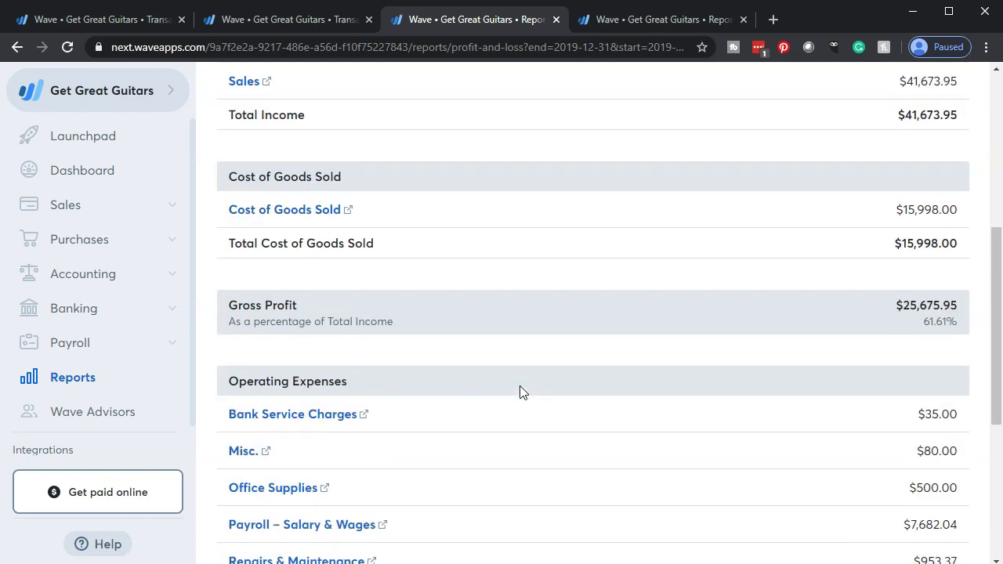